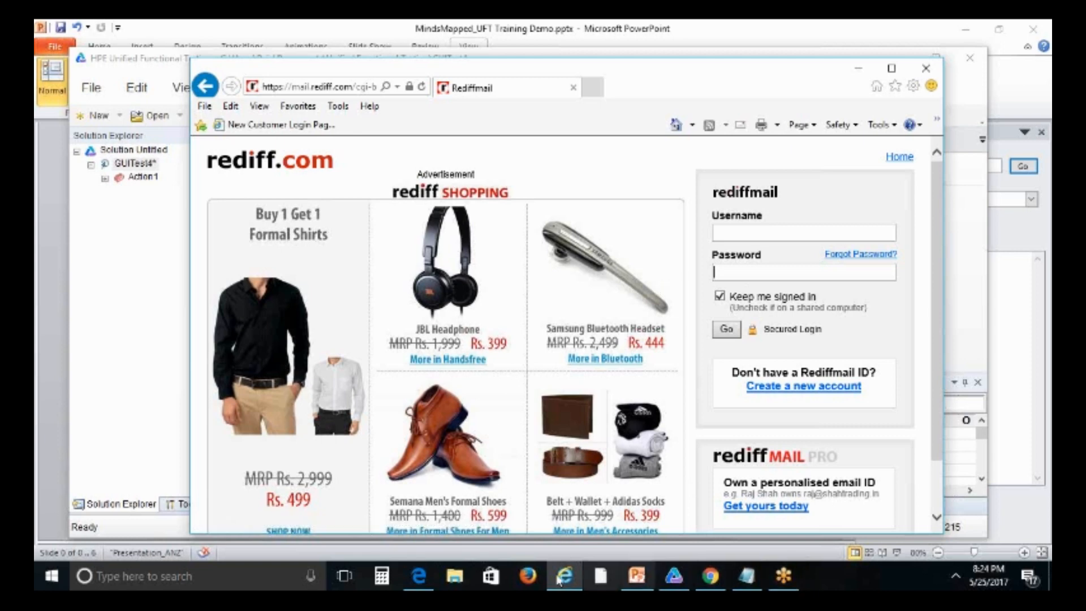
# Step: Switch to HPE Unified Functional Testing and spy on the Username field of the Rediffmail login page with Object Spy
pyautogui.click(673, 576)
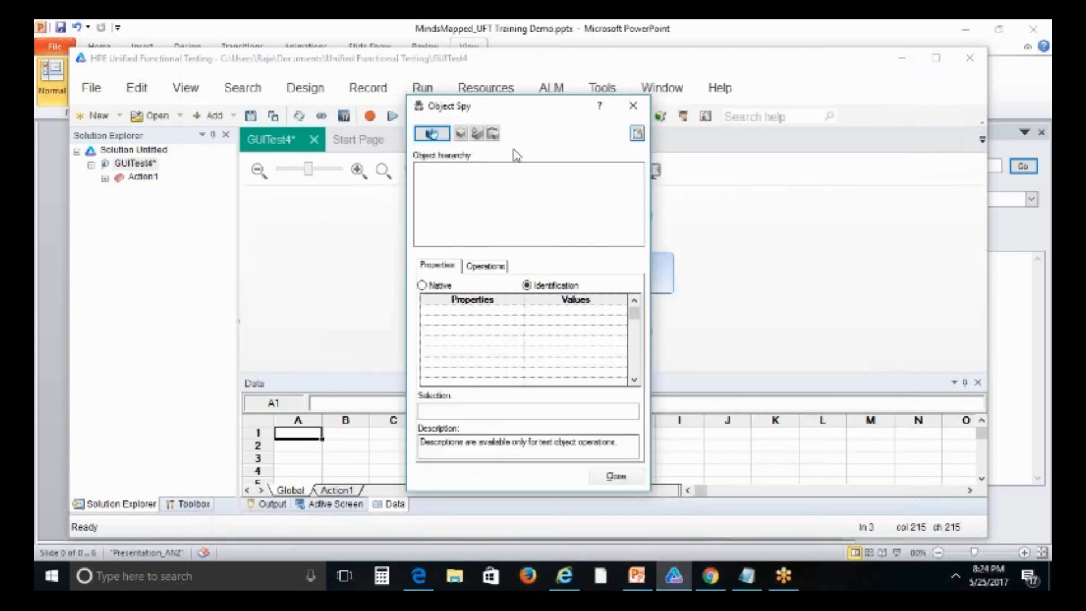
pyautogui.click(431, 134)
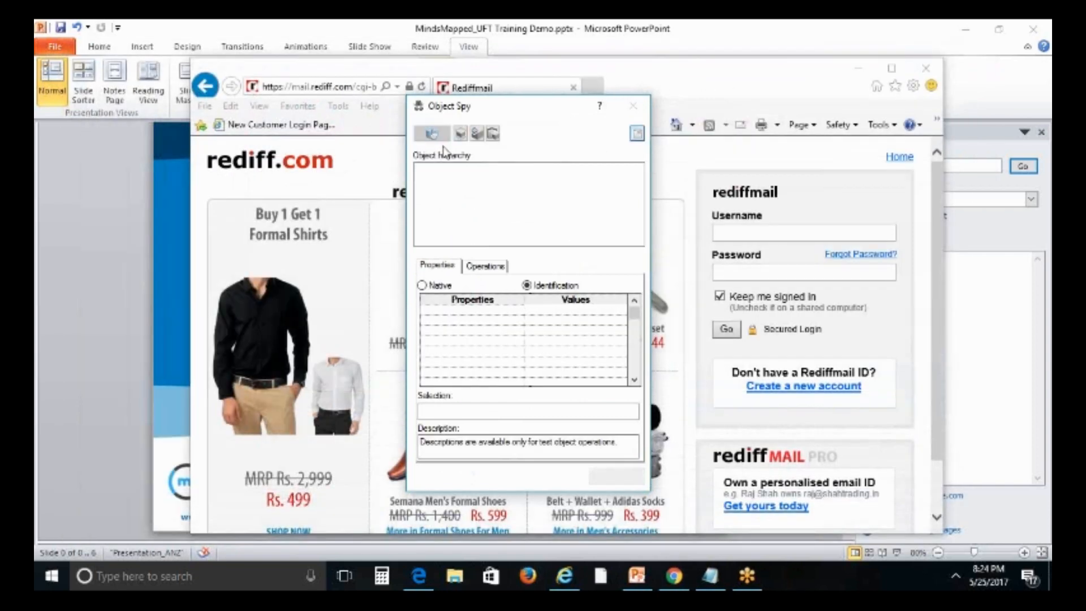
pyautogui.click(760, 231)
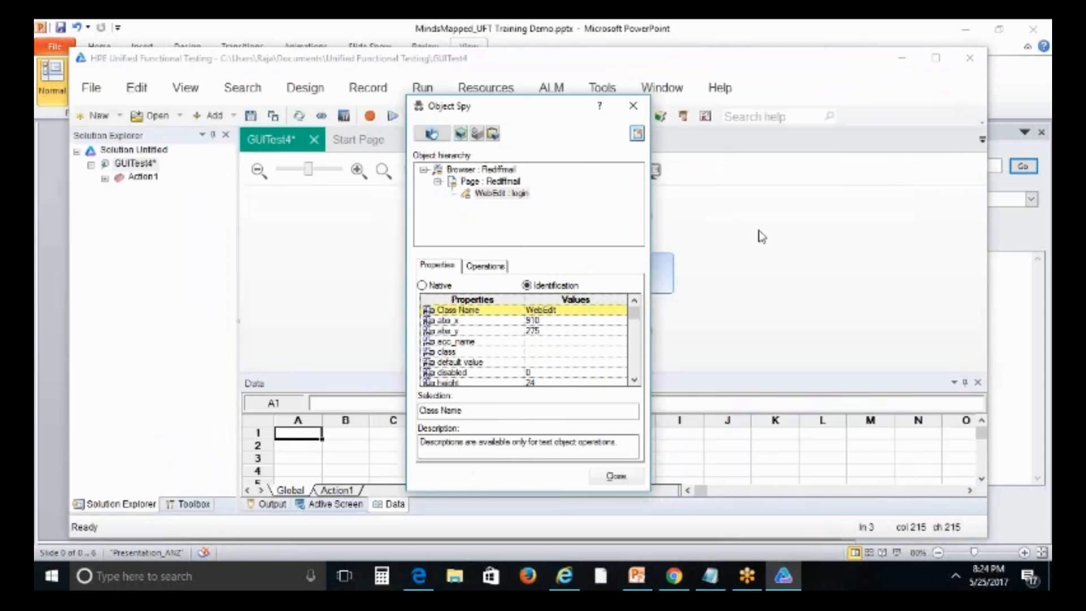
# Step: Review the identification properties of the login WebEdit in Object Spy, then close the spy
pyautogui.click(498, 195)
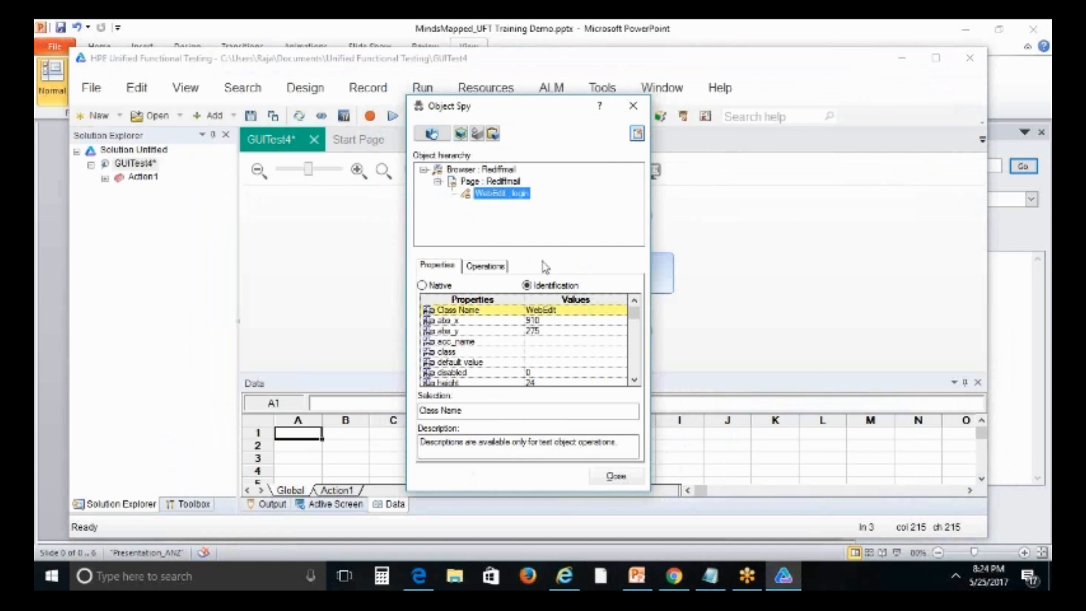
pyautogui.click(635, 382)
pyautogui.click(635, 382)
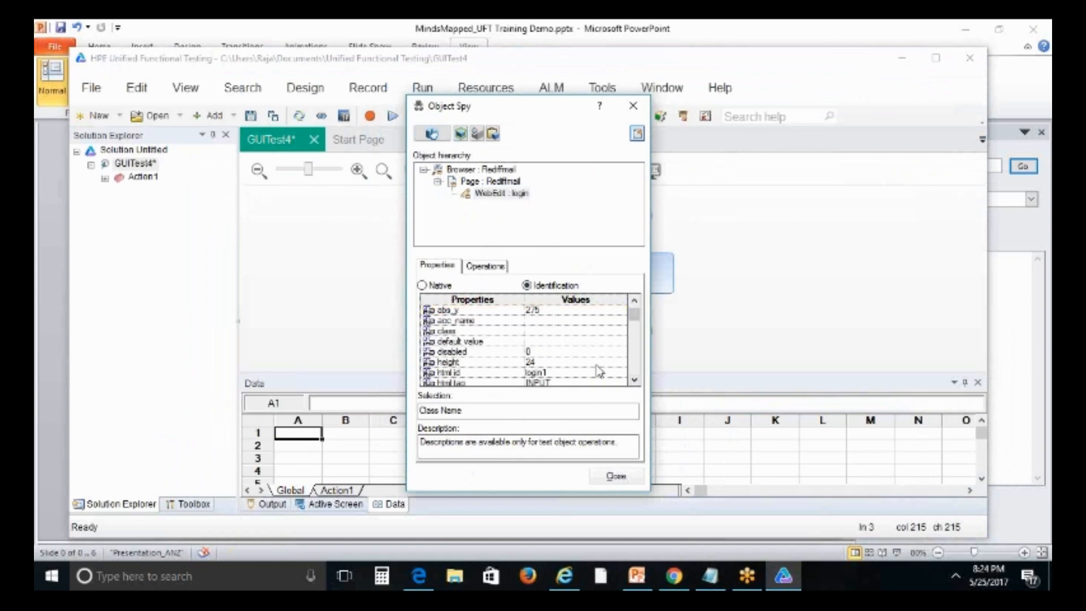
pyautogui.click(635, 380)
pyautogui.click(635, 382)
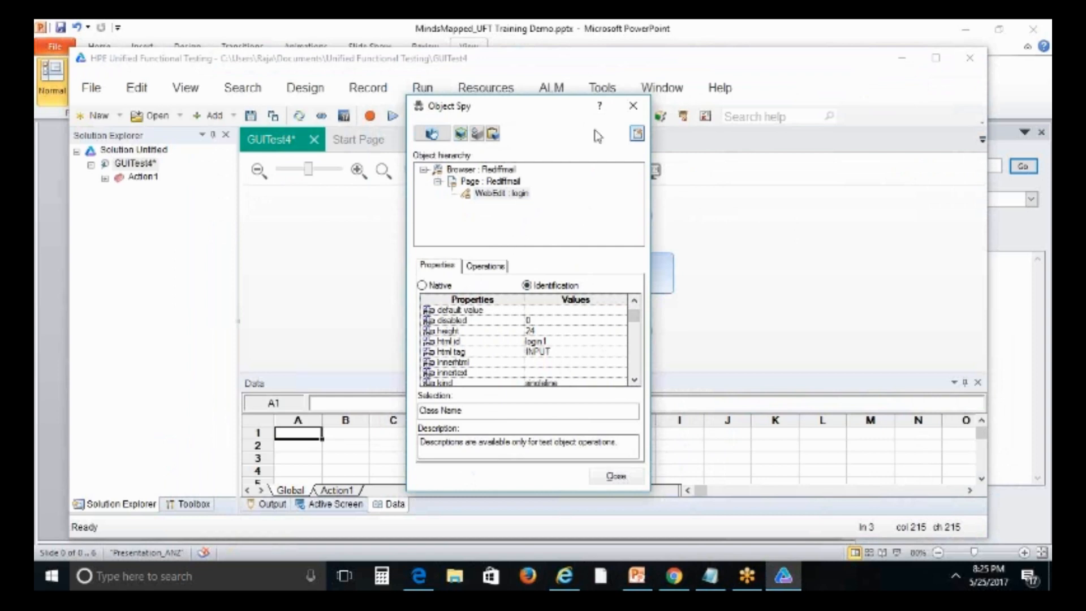
pyautogui.click(632, 108)
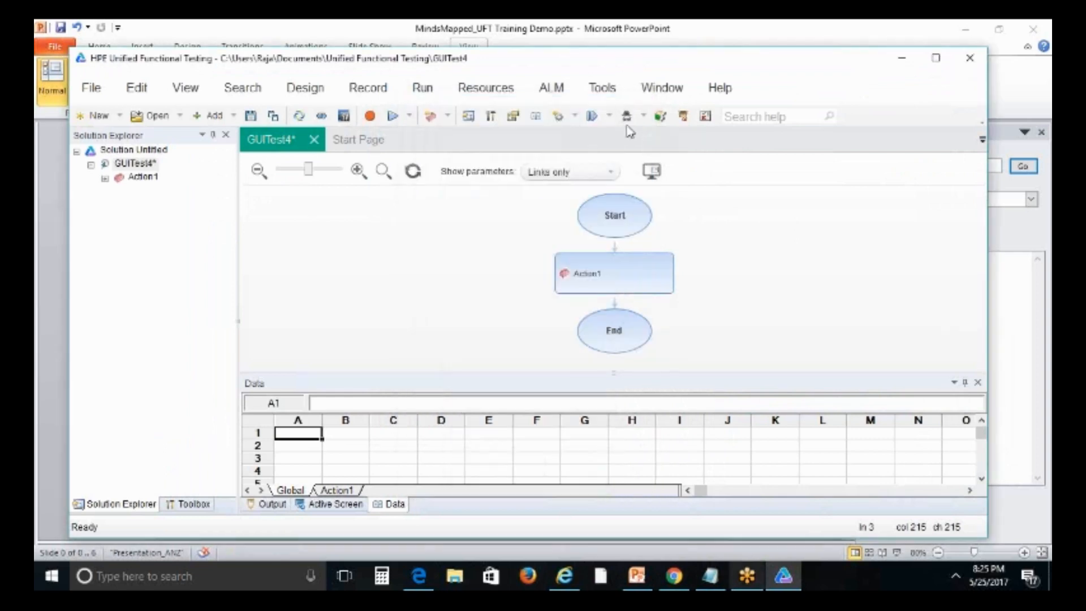
# Step: Switch to the PowerPoint training presentation and show the Demo Concept slide on object management
pyautogui.click(639, 575)
pyautogui.click(644, 575)
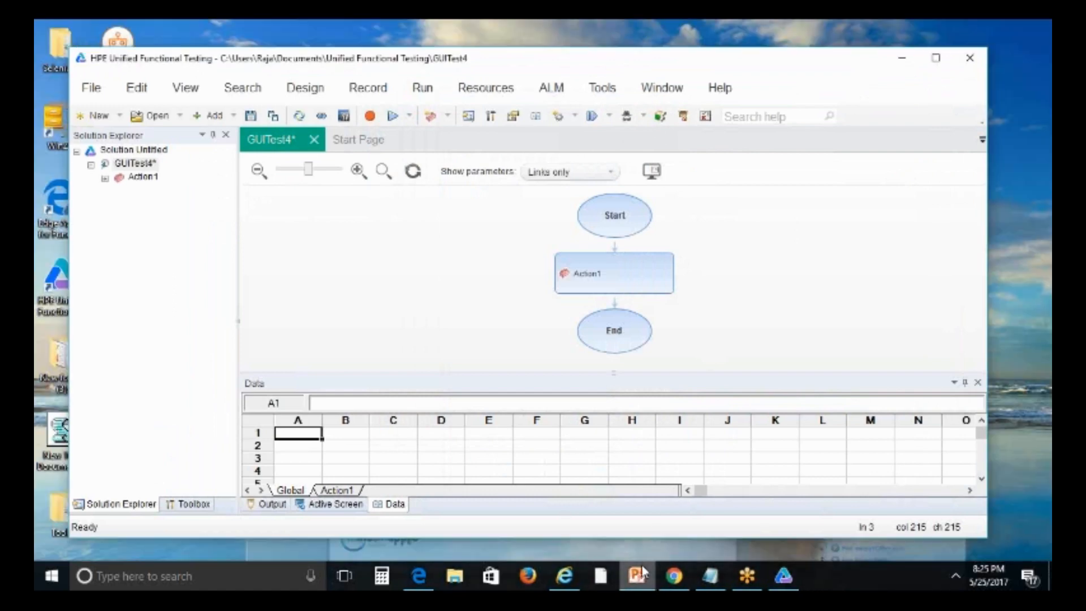
pyautogui.click(899, 58)
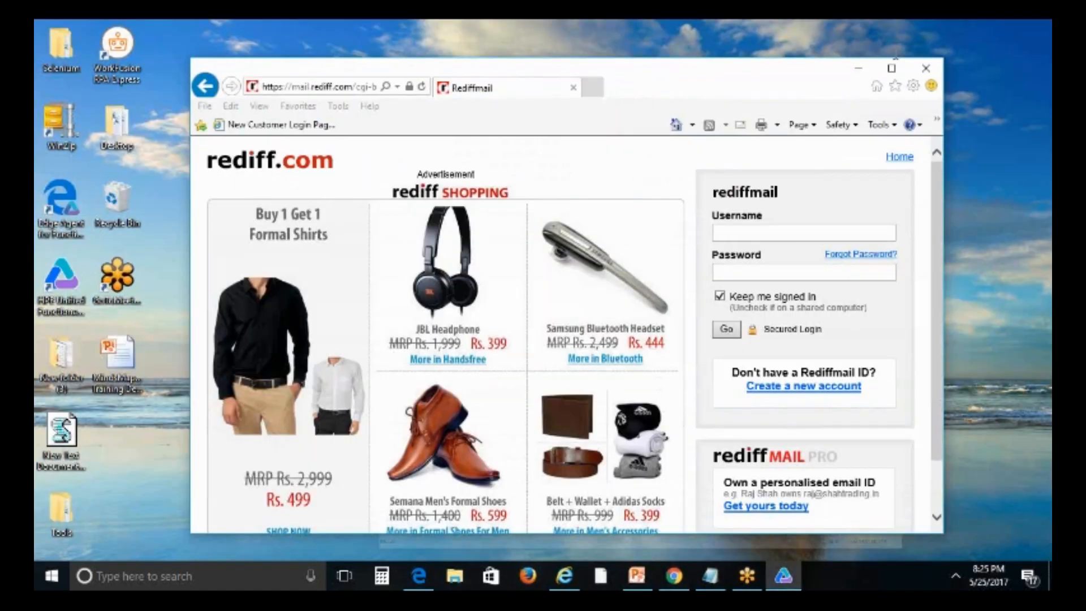
pyautogui.click(638, 577)
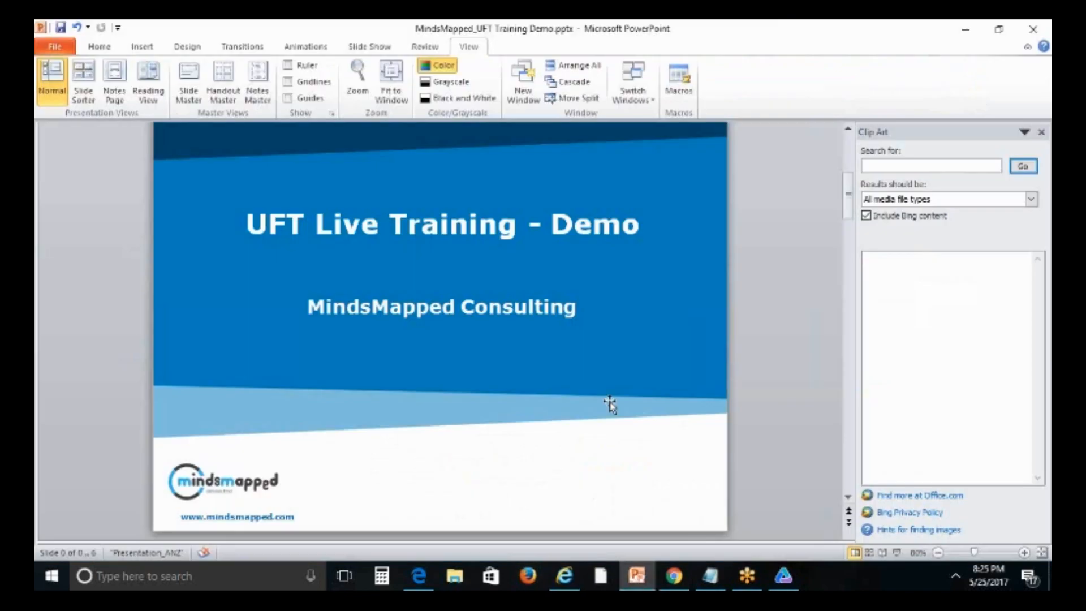
pyautogui.scroll(-3, 611, 405)
pyautogui.scroll(-1, 491, 369)
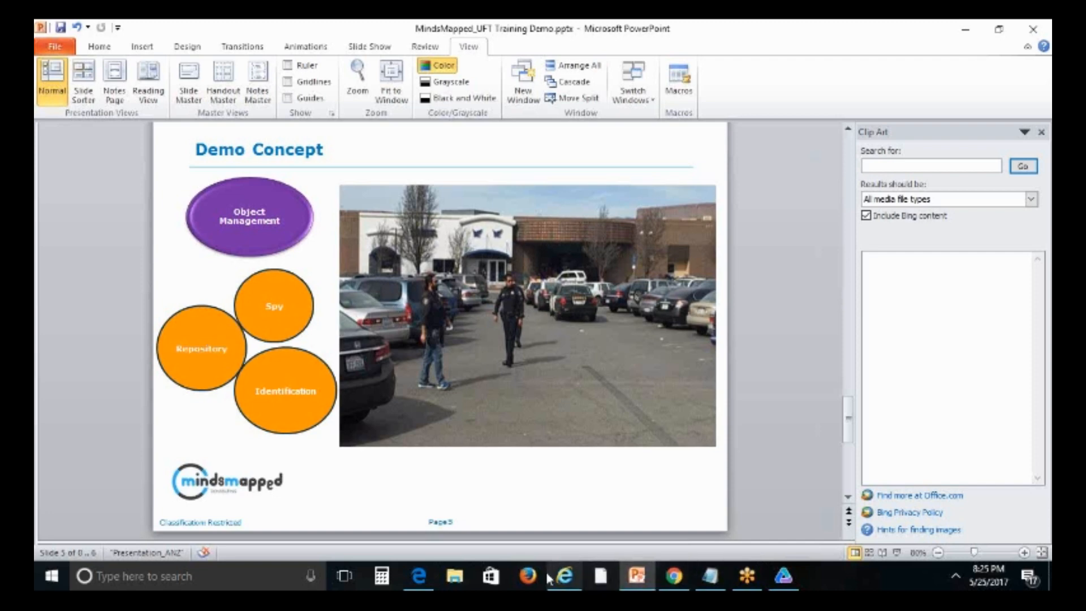
# Step: Minimize the presentation, return to HPE Unified Functional Testing and open the Object Repository of GUITest4
pyautogui.click(784, 577)
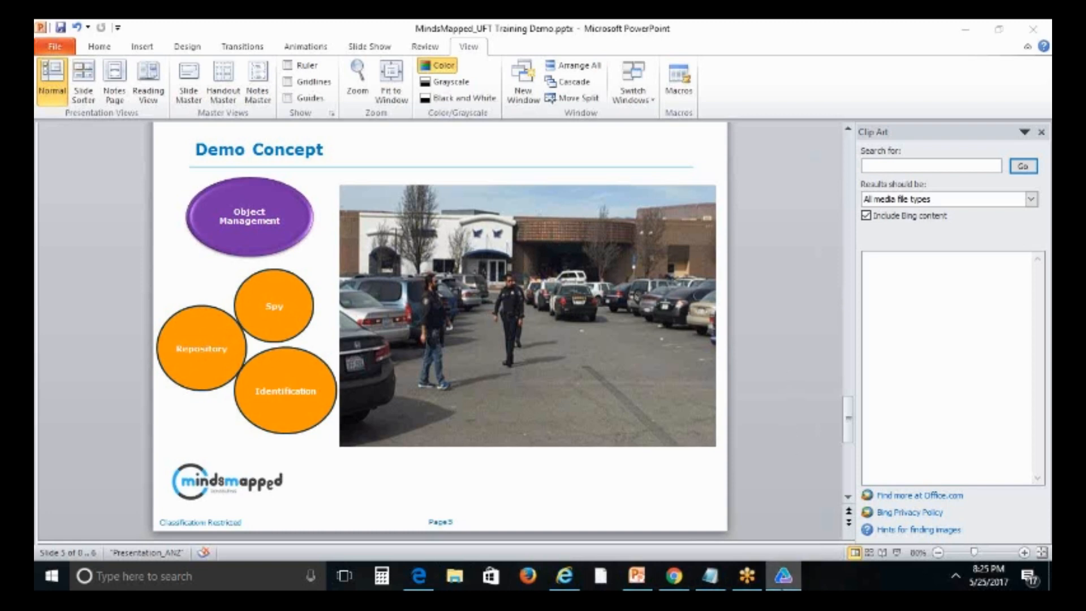
pyautogui.click(790, 587)
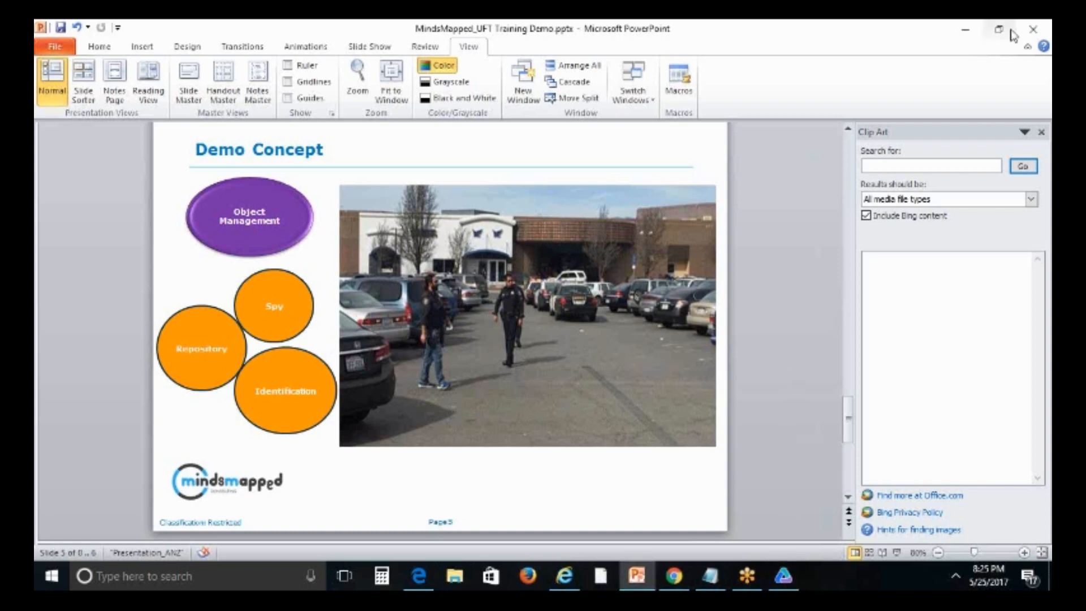
pyautogui.click(965, 32)
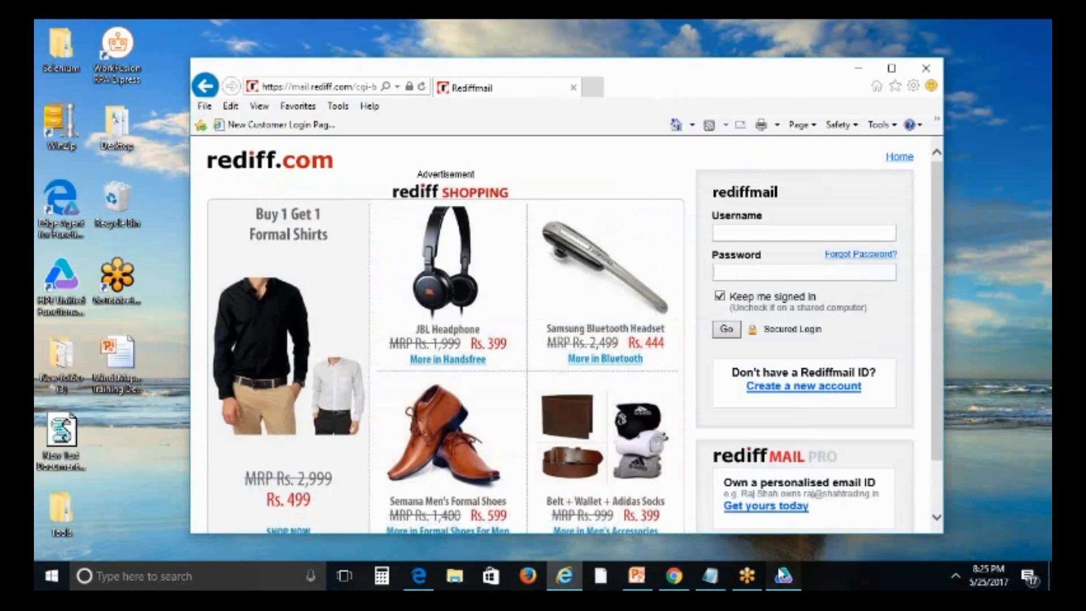
pyautogui.click(783, 576)
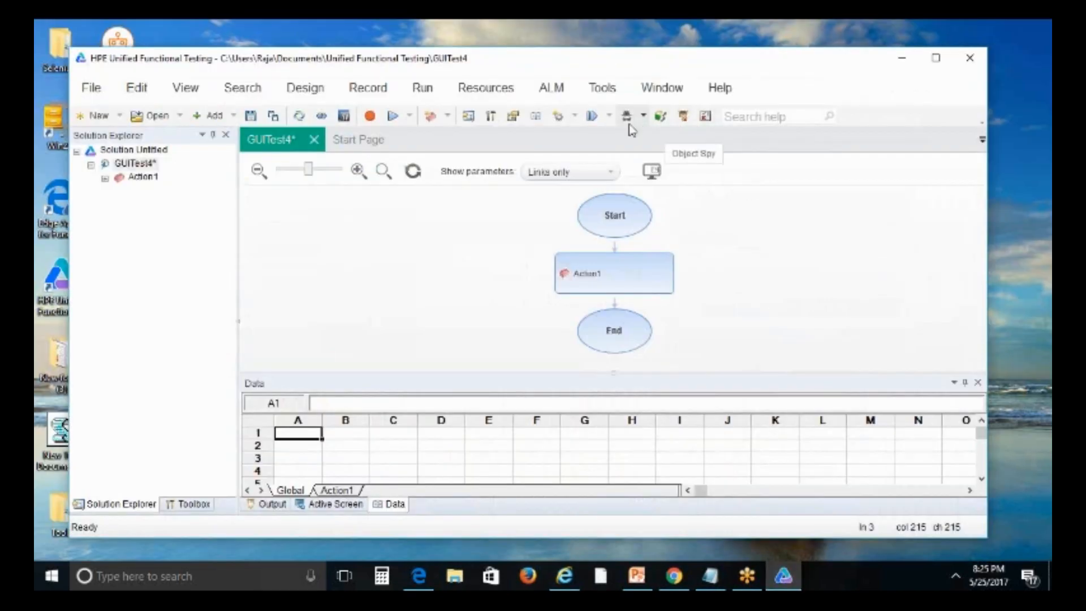
pyautogui.click(683, 117)
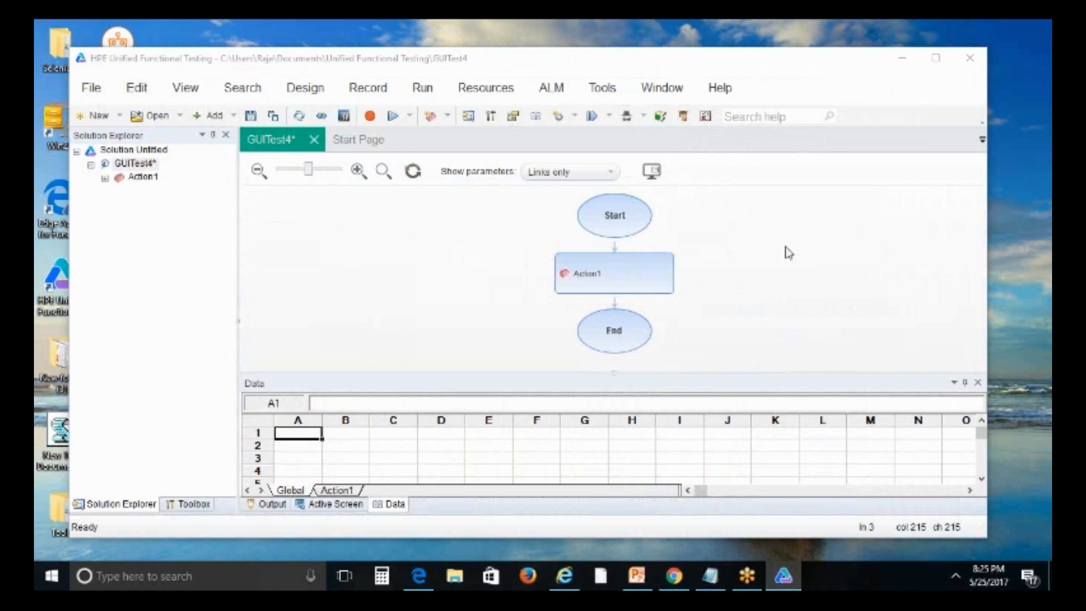
# Step: Delete the Rediff.com: Online Shopping and Rediffmail browser objects from Action1's local repository
pyautogui.click(565, 223)
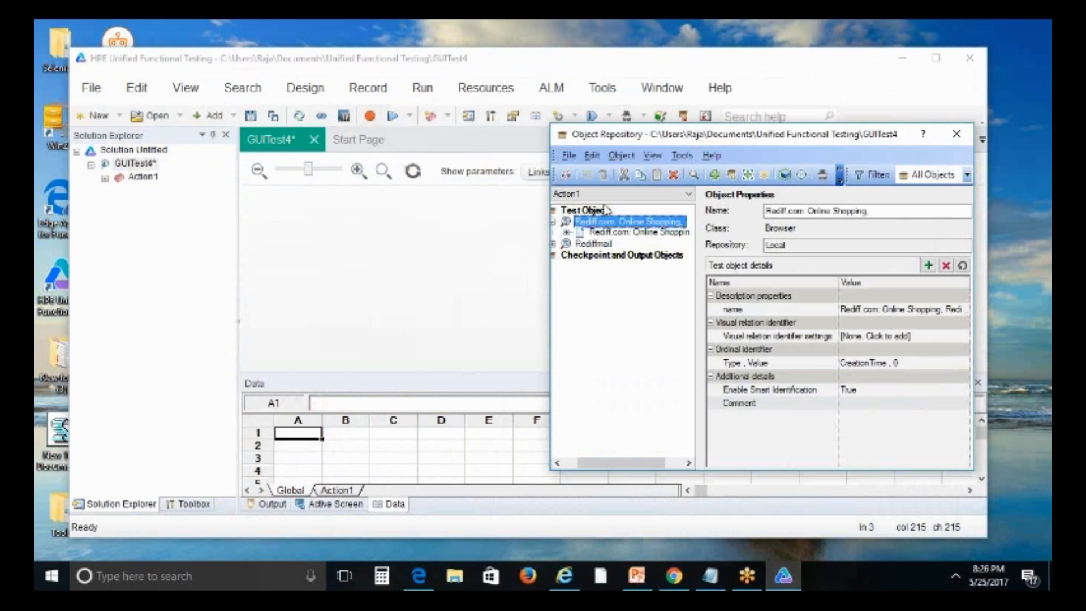
pyautogui.click(673, 175)
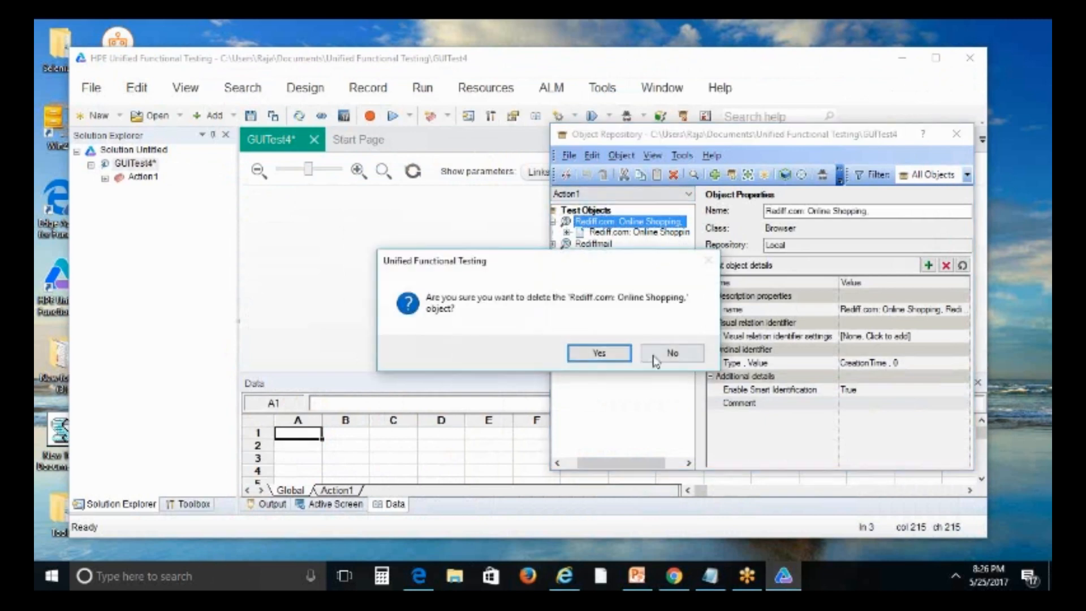
pyautogui.click(599, 353)
pyautogui.click(673, 175)
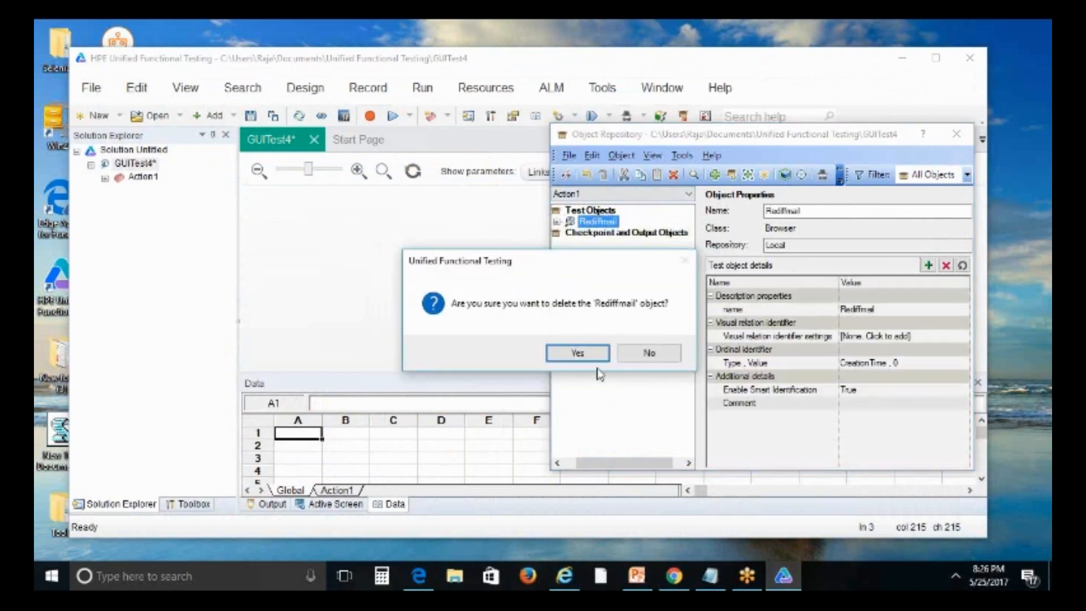
pyautogui.click(576, 353)
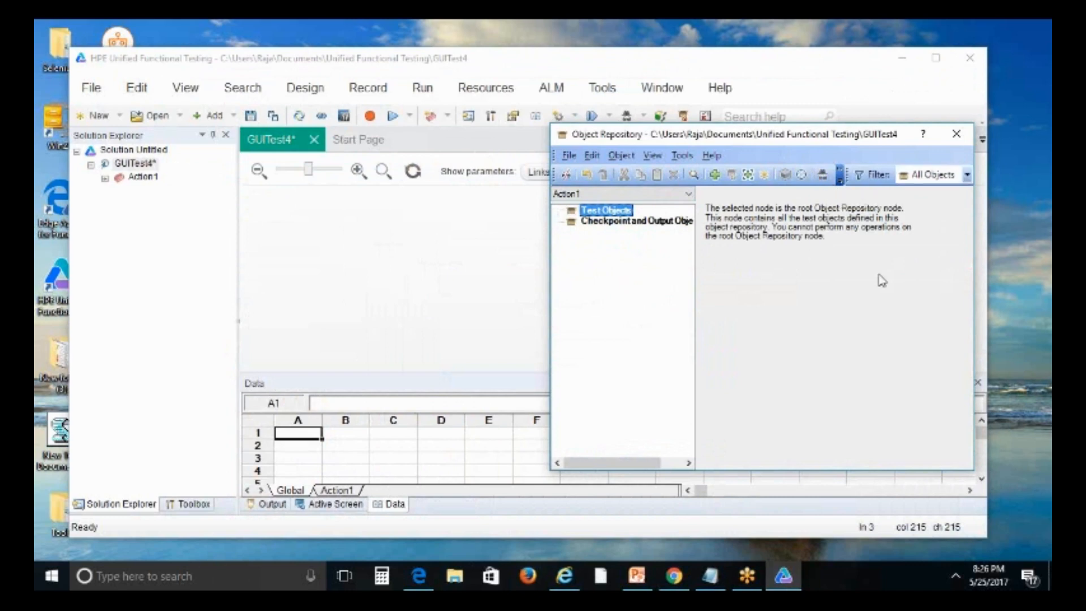
# Step: Add the Username field of the Rediffmail page to the repository as the login WebEdit object
pyautogui.click(715, 175)
pyautogui.click(735, 237)
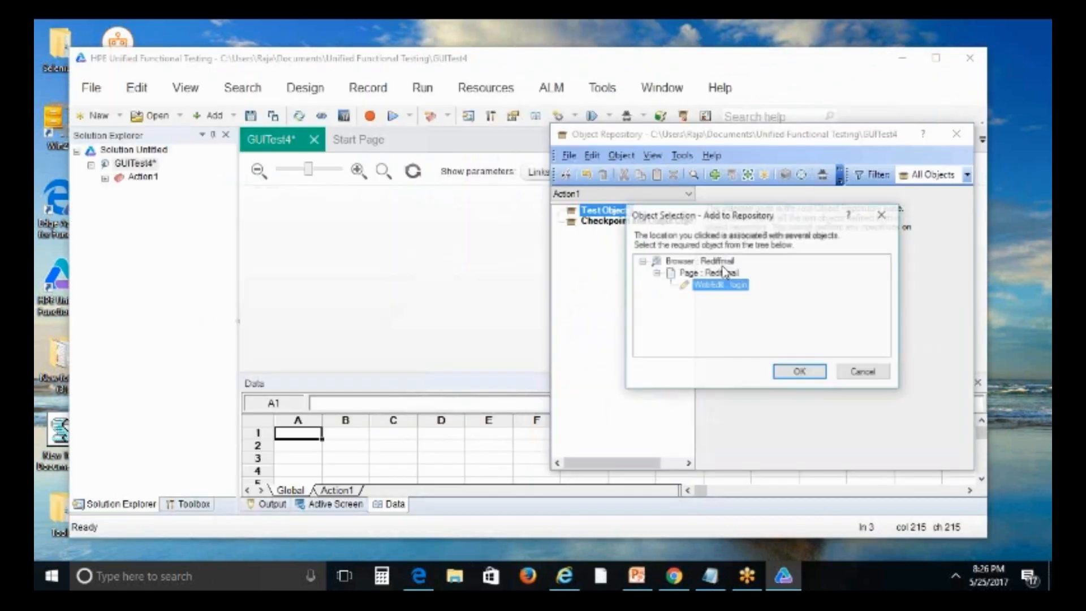
pyautogui.click(800, 374)
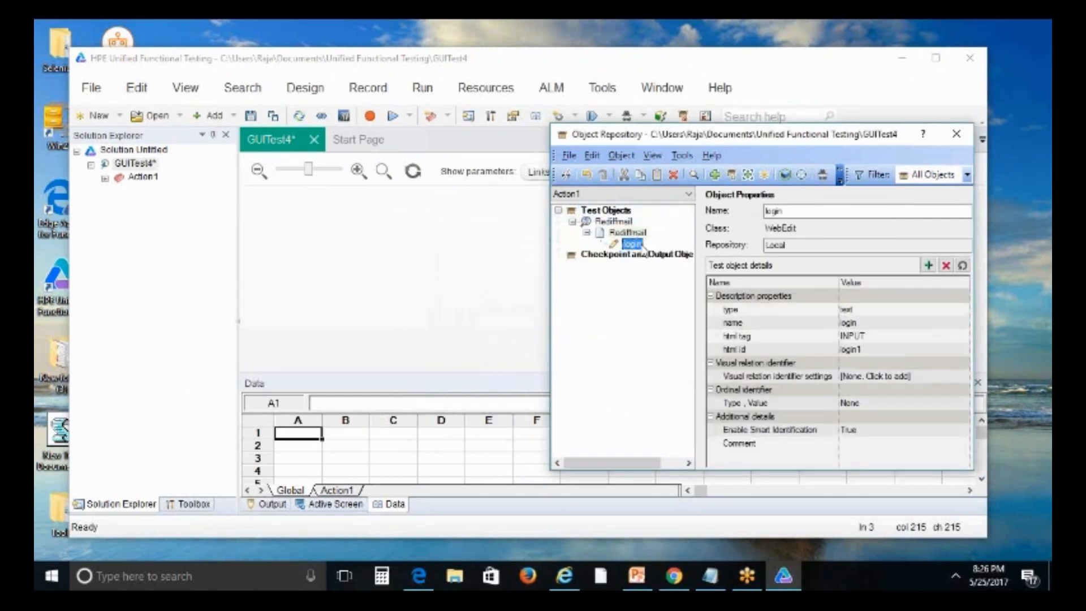
# Step: Examine the description properties of the login object in the repository, including its html tag
pyautogui.click(628, 244)
pyautogui.click(566, 576)
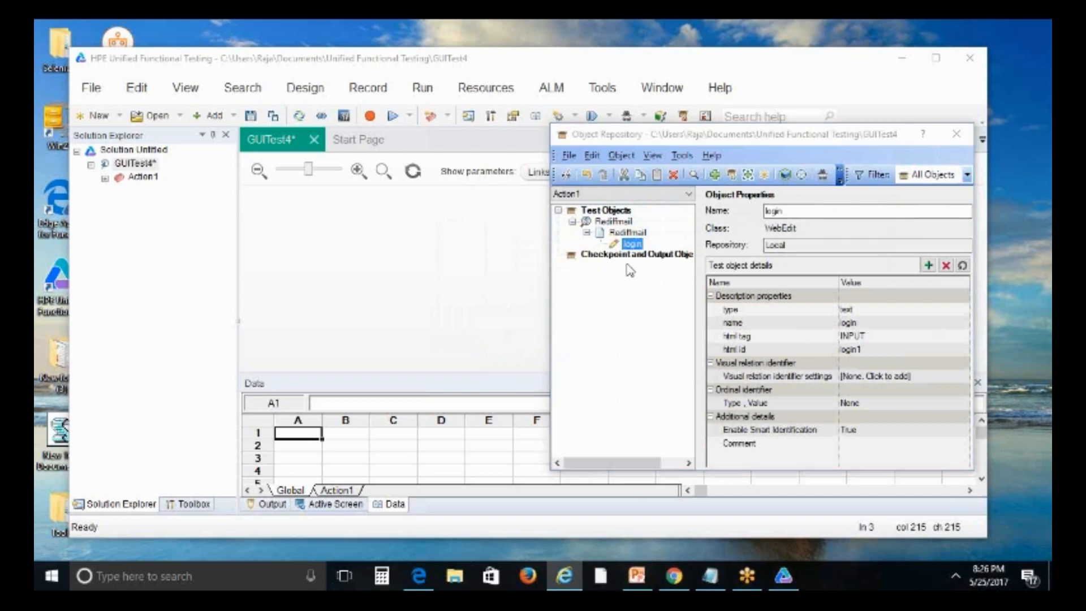
pyautogui.click(626, 245)
pyautogui.click(628, 244)
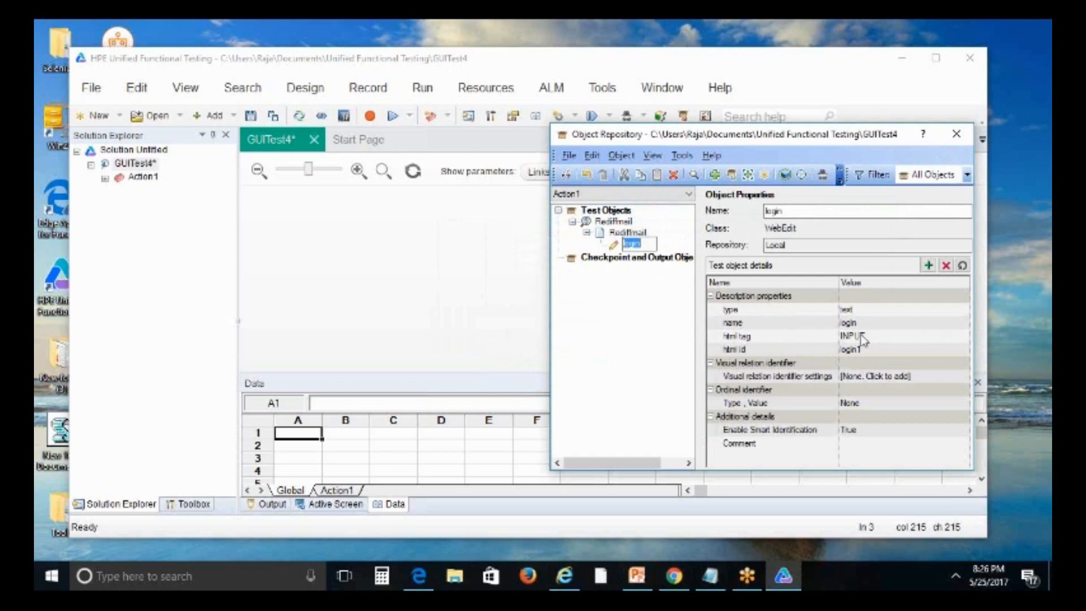
pyautogui.click(730, 337)
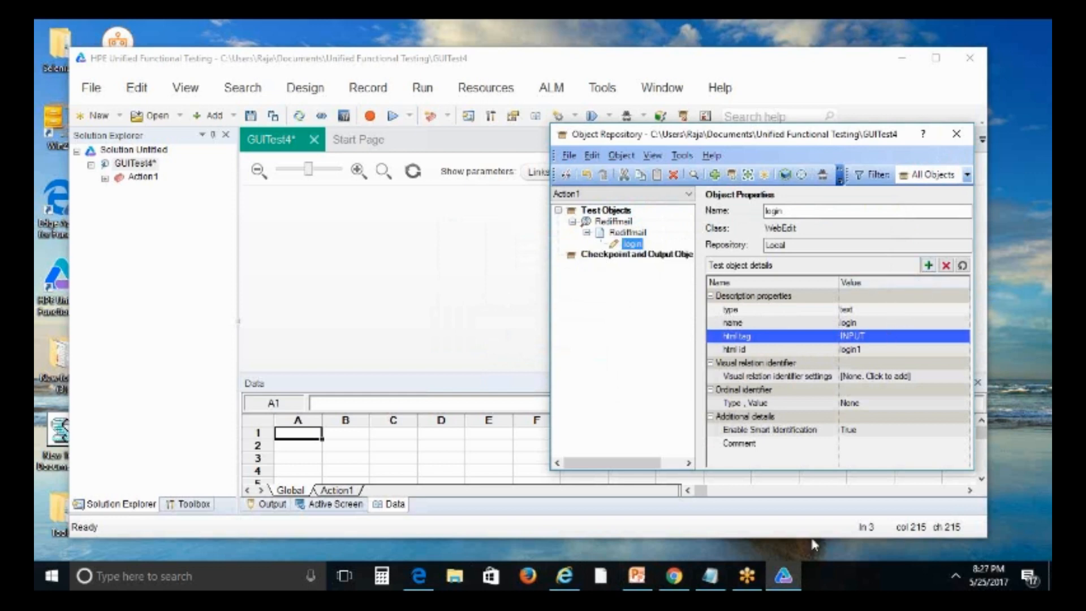
# Step: Switch to PowerPoint and view the Demo Concept slide again, minimizing the browser window covering it
pyautogui.click(636, 575)
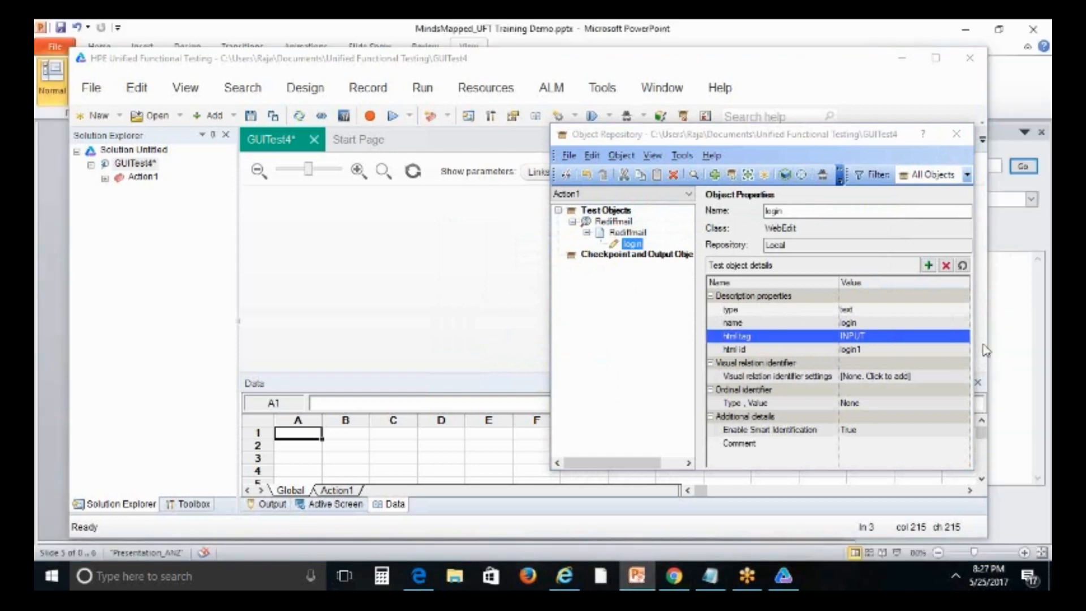
pyautogui.click(892, 65)
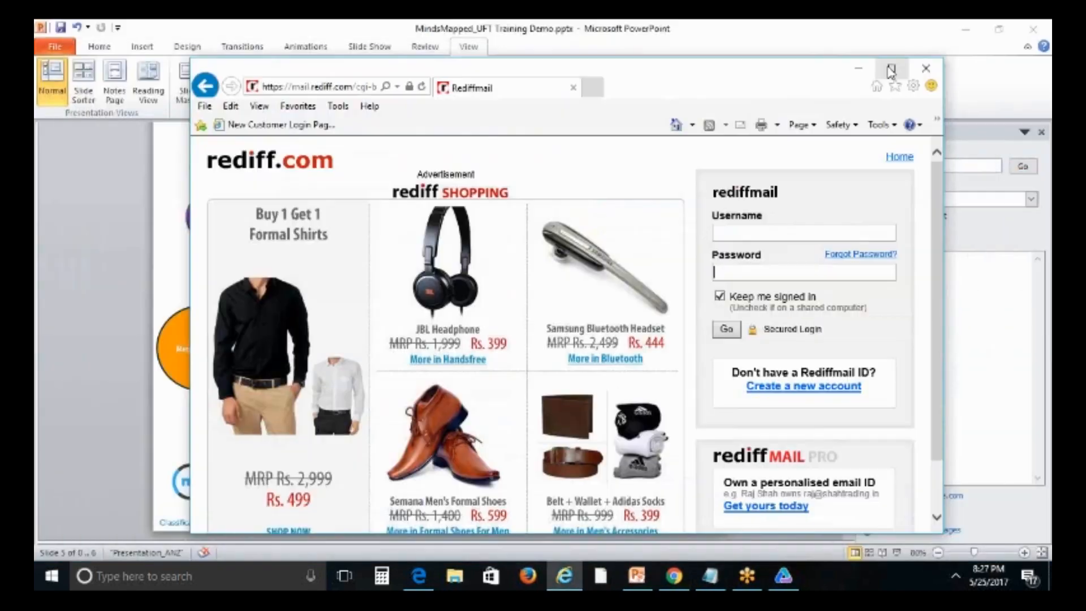
pyautogui.click(858, 68)
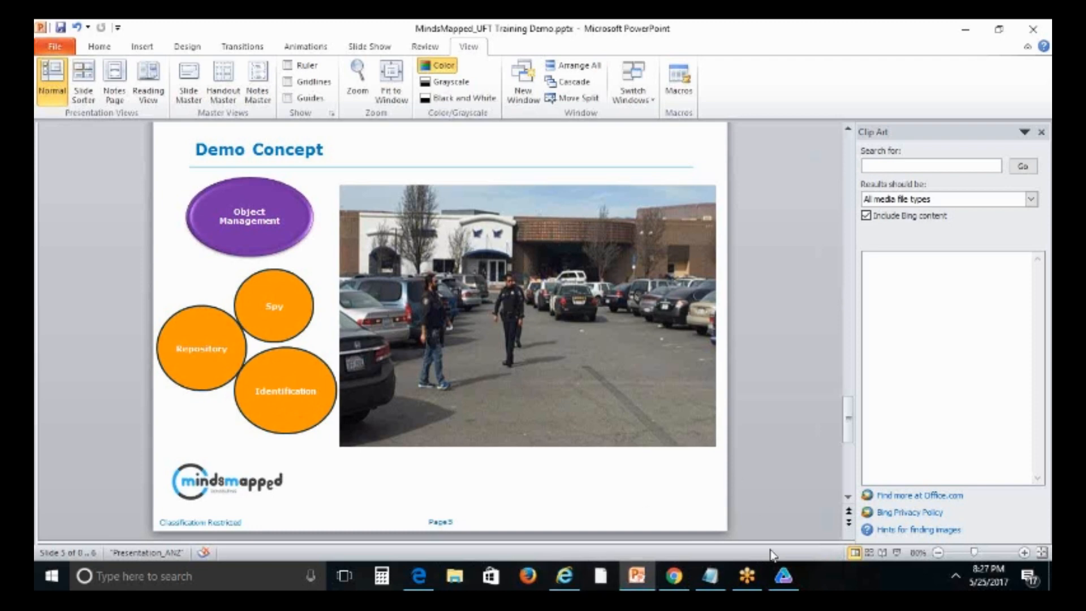
# Step: Return to HPE Unified Functional Testing with the presentation minimized and close the Object Repository
pyautogui.moveTo(781, 576)
pyautogui.click(783, 577)
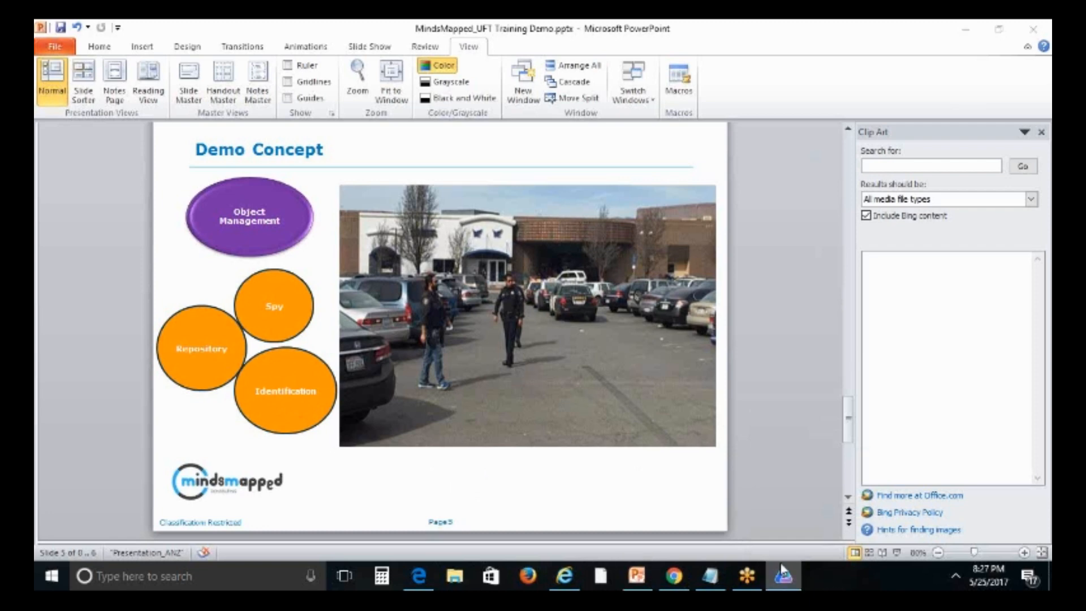
pyautogui.click(972, 34)
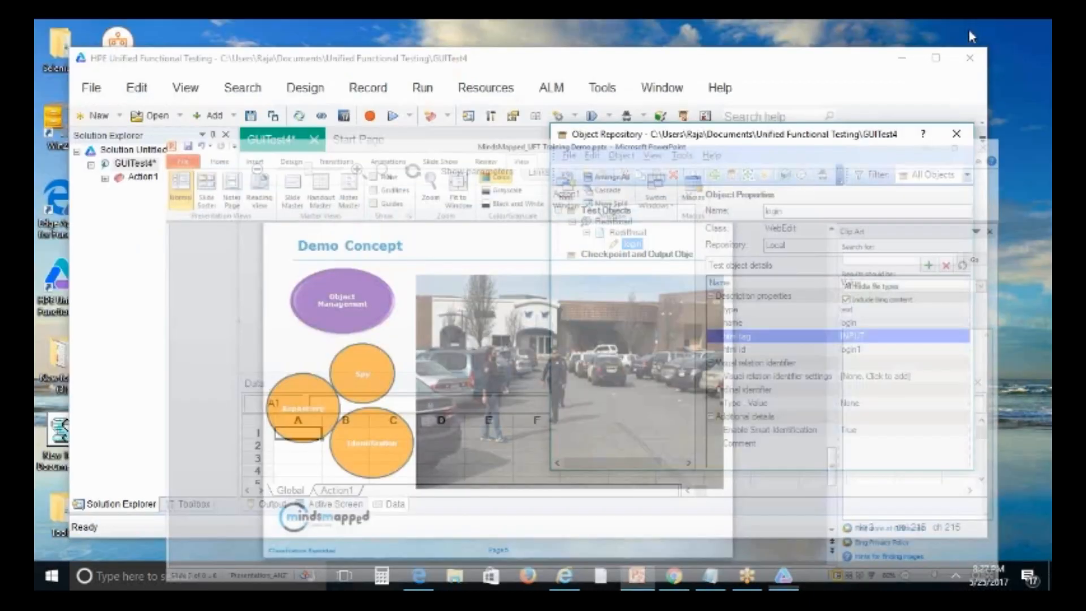
pyautogui.click(955, 135)
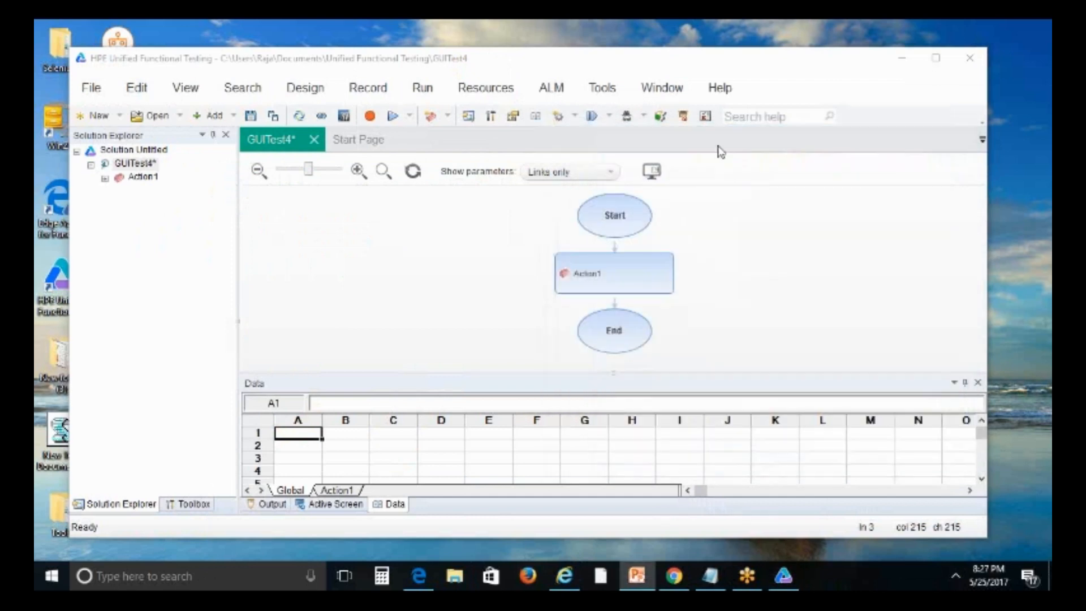
# Step: Open the Object Identification settings and set the environment to Web
pyautogui.click(602, 88)
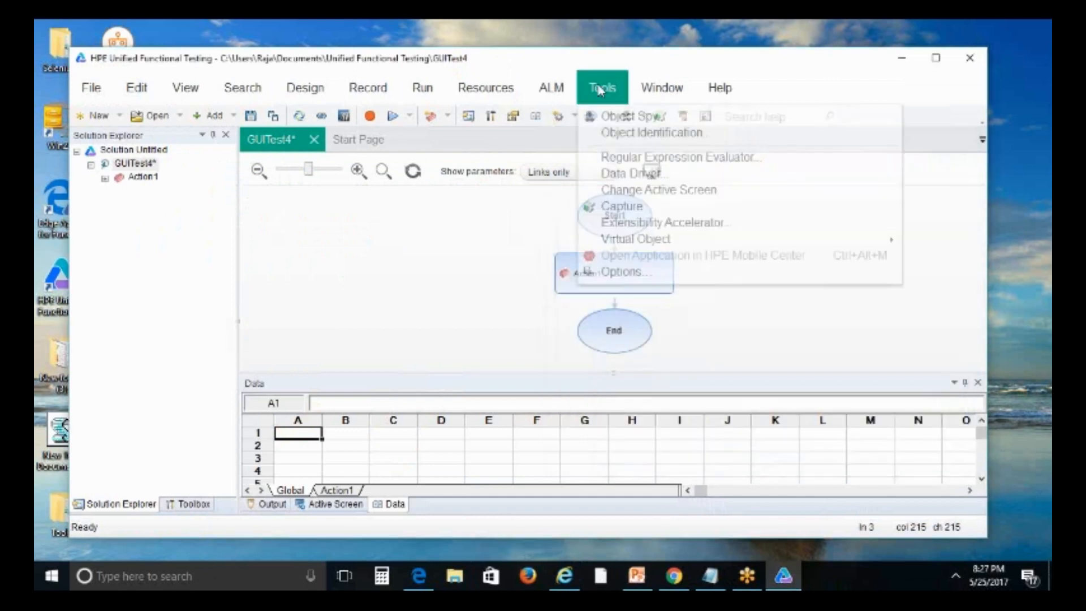
pyautogui.click(614, 138)
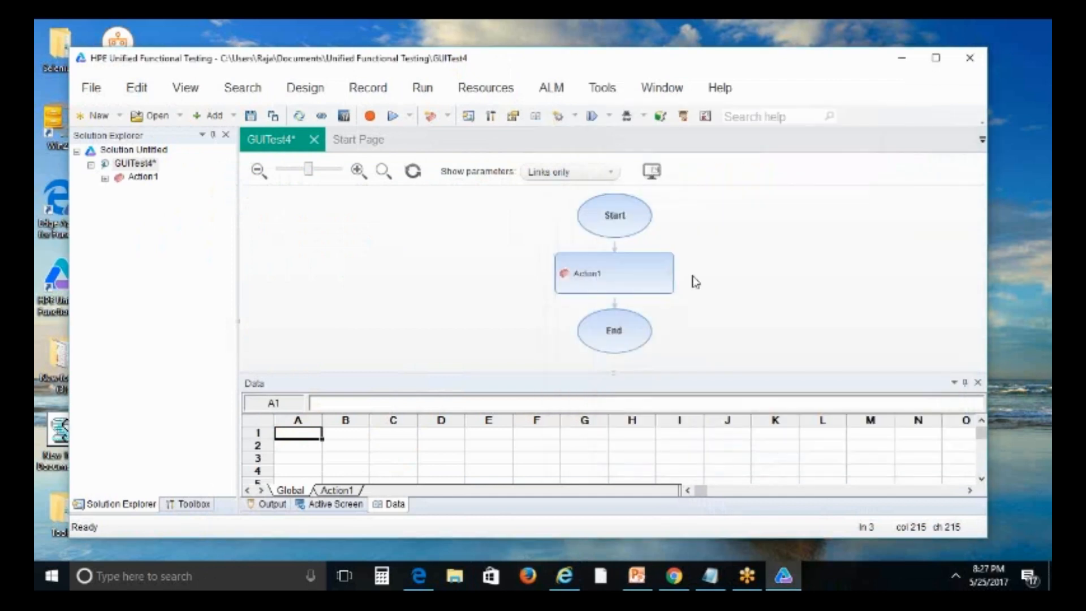
pyautogui.click(458, 185)
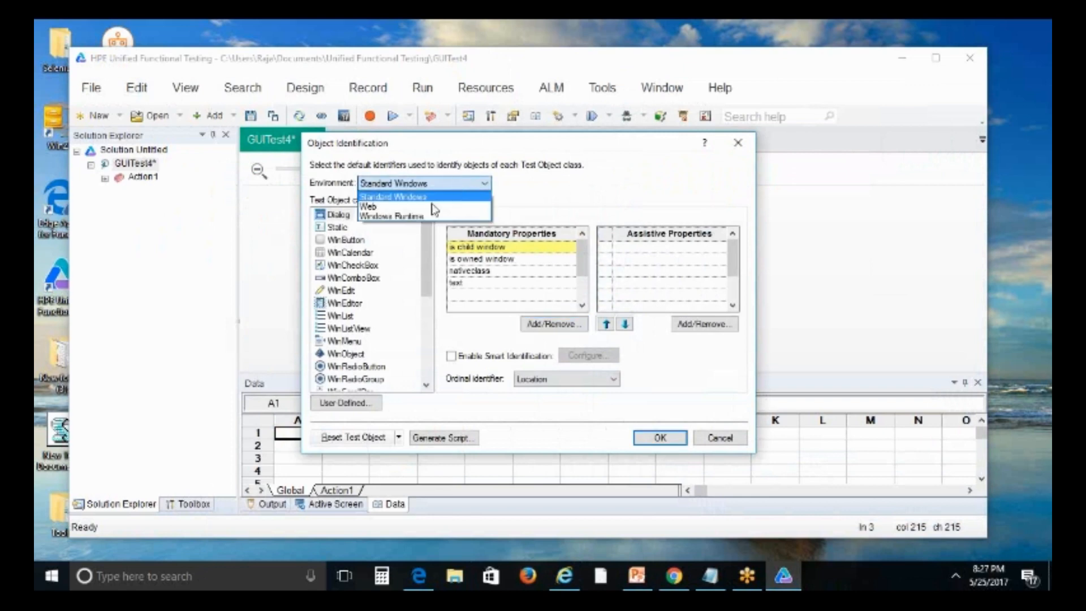
pyautogui.click(405, 207)
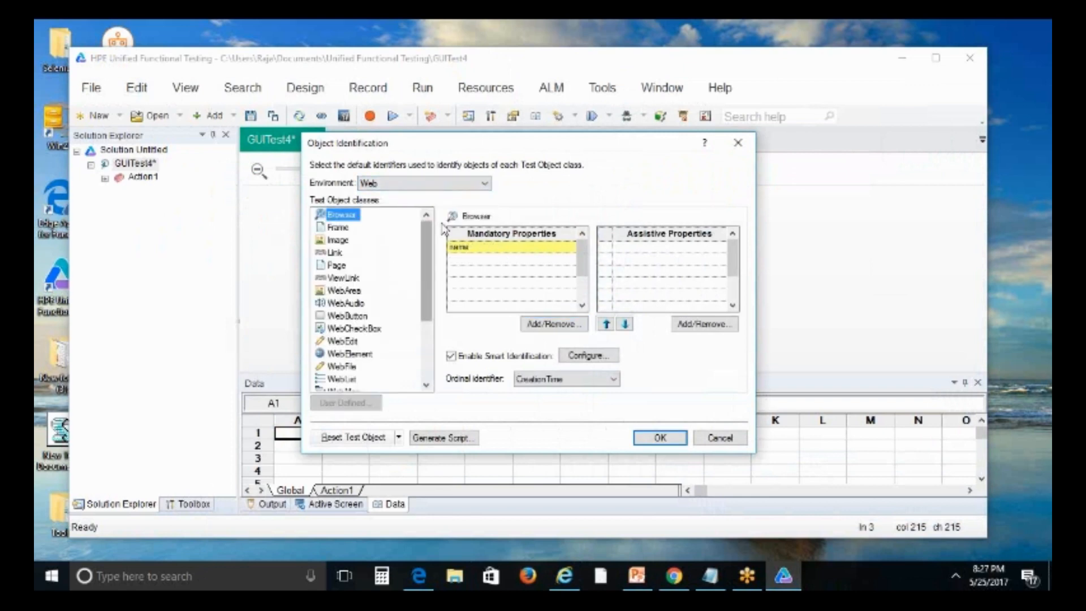
# Step: Review the available environments, keep Web selected, and display the identification properties of the WebEdit class
pyautogui.click(399, 187)
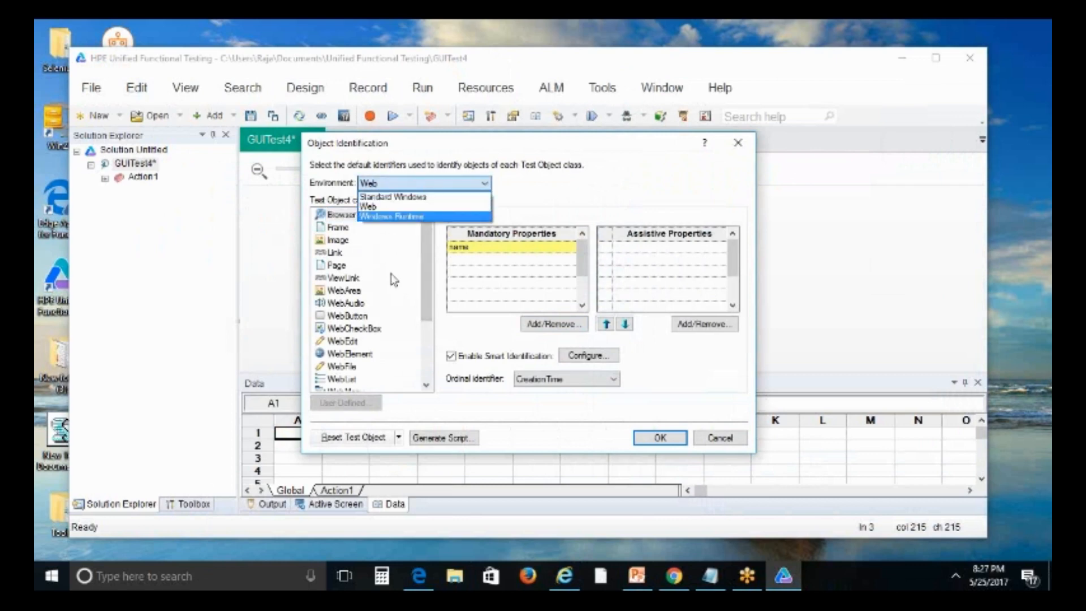
pyautogui.click(425, 312)
pyautogui.click(427, 188)
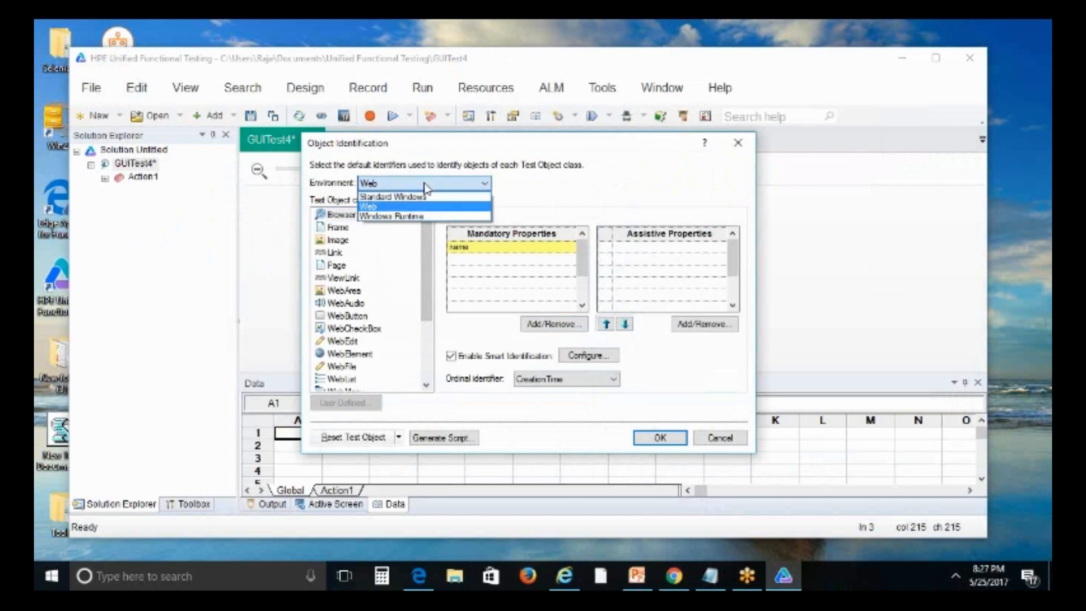
pyautogui.click(405, 208)
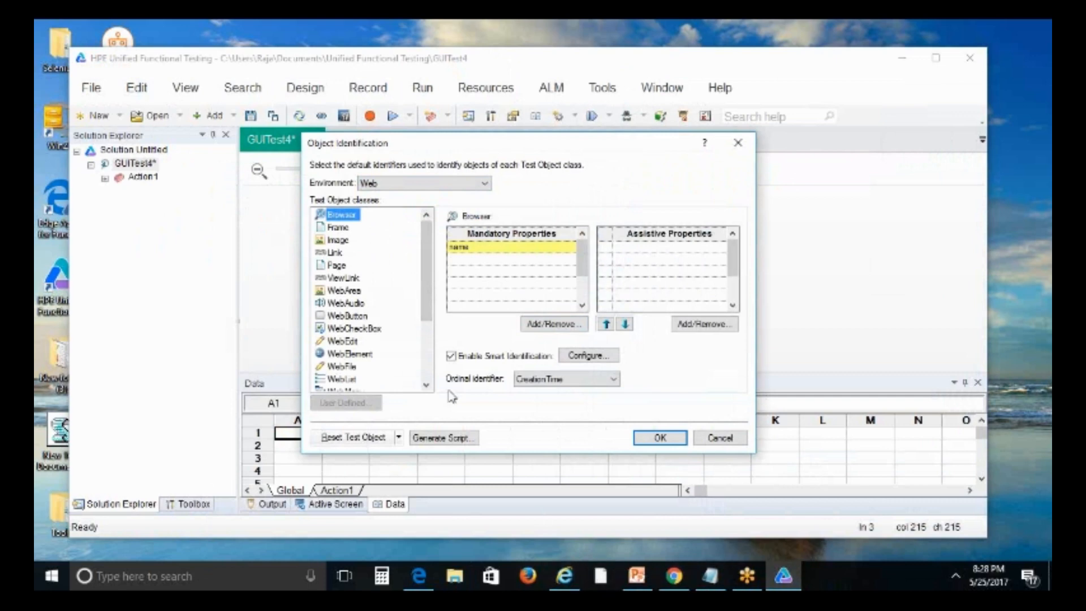
pyautogui.click(340, 343)
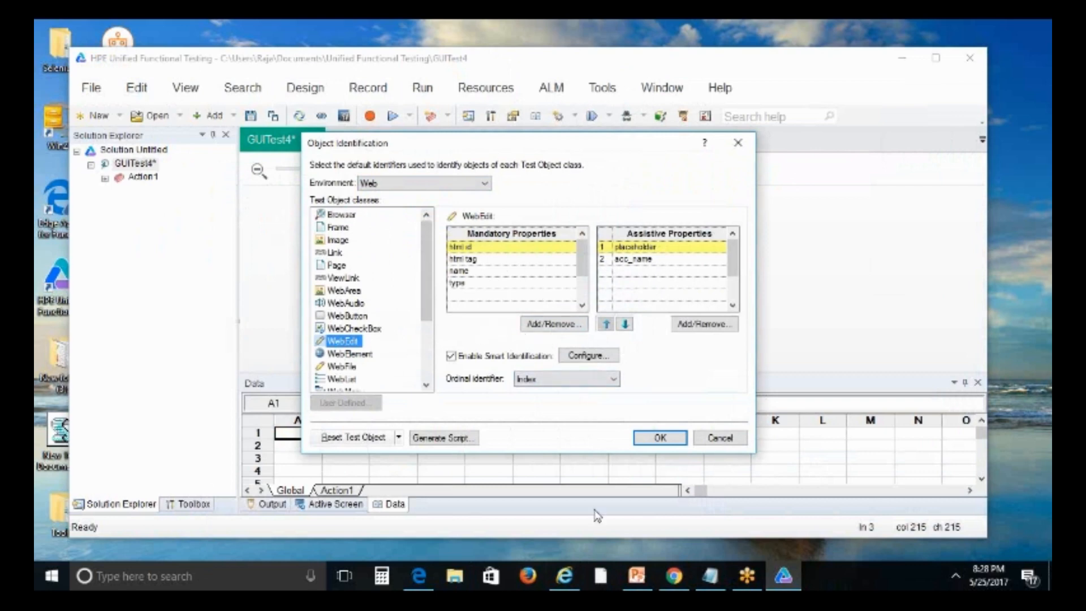
# Step: View the Rediffmail login page in Internet Explorer, minimize it, and close the Object Identification settings
pyautogui.click(564, 575)
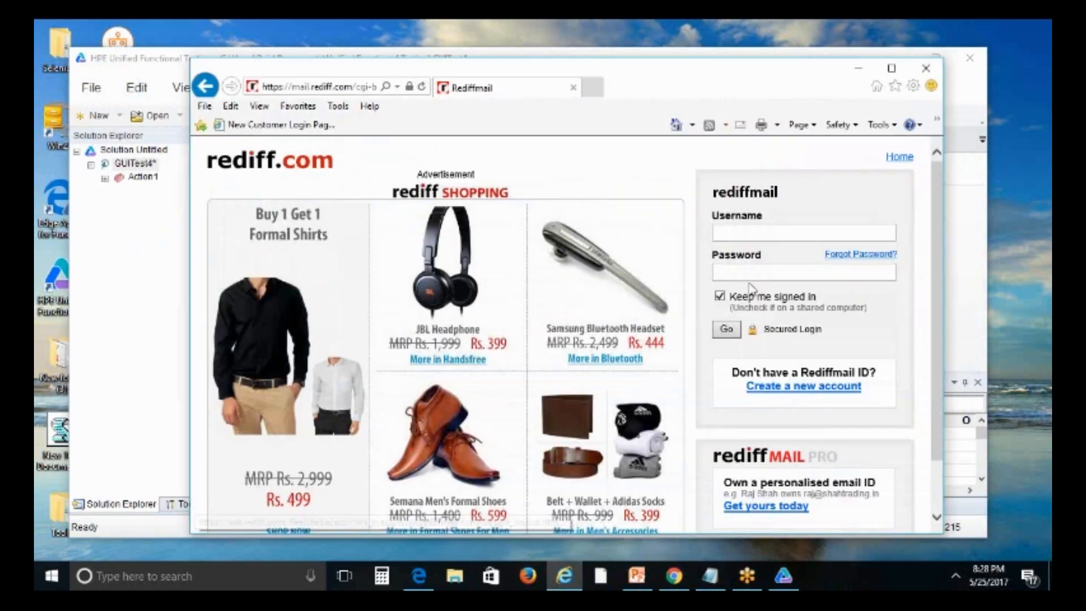
pyautogui.click(858, 69)
pyautogui.click(737, 146)
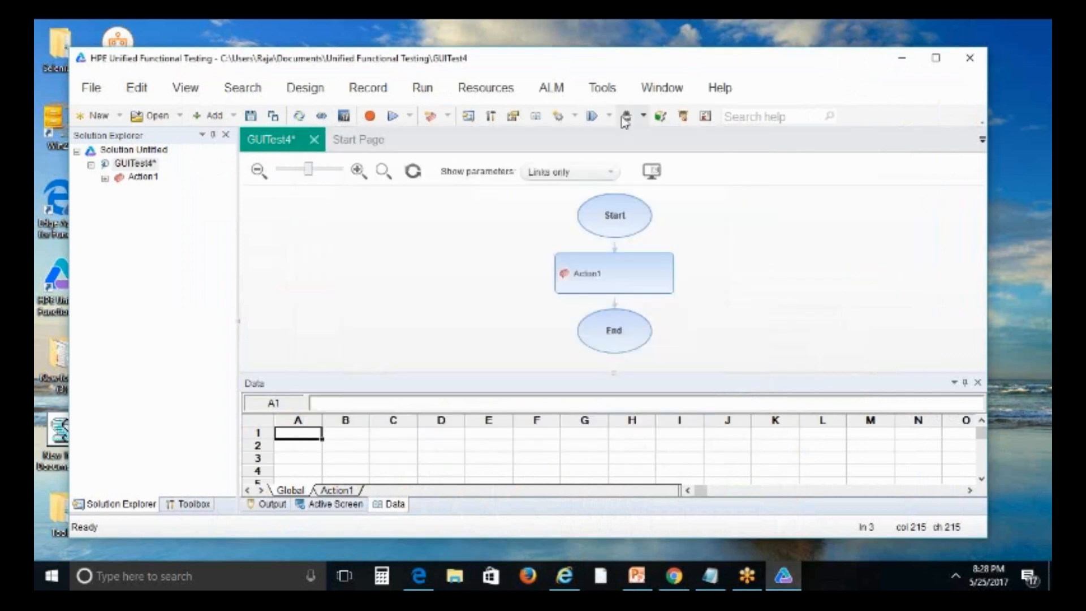
# Step: Start Object Spy, bring the Rediffmail page forward, and spy on the Username field
pyautogui.click(626, 116)
pyautogui.click(432, 134)
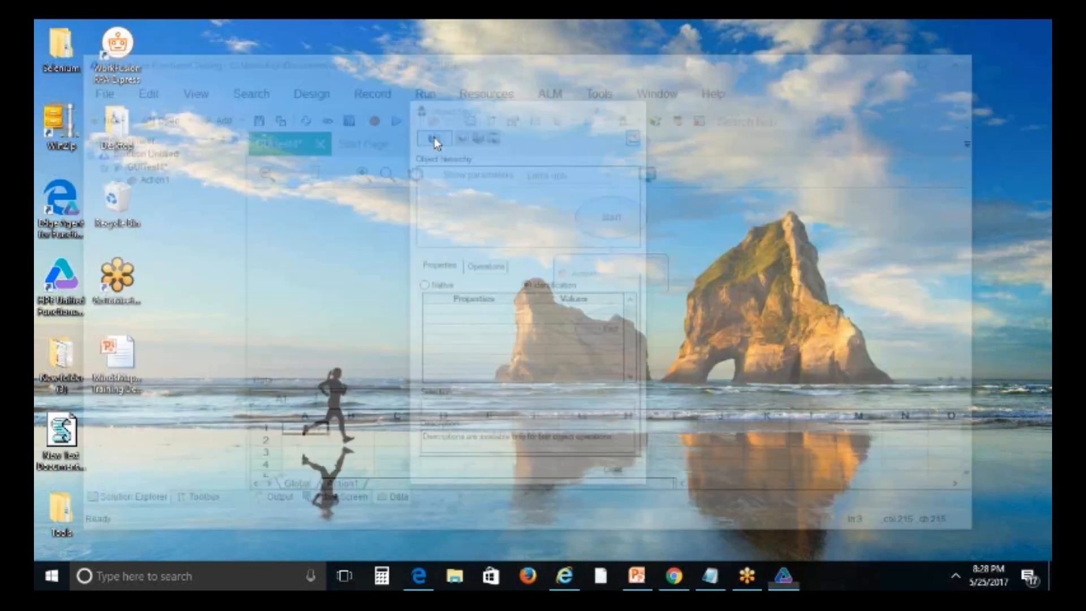
pyautogui.click(687, 233)
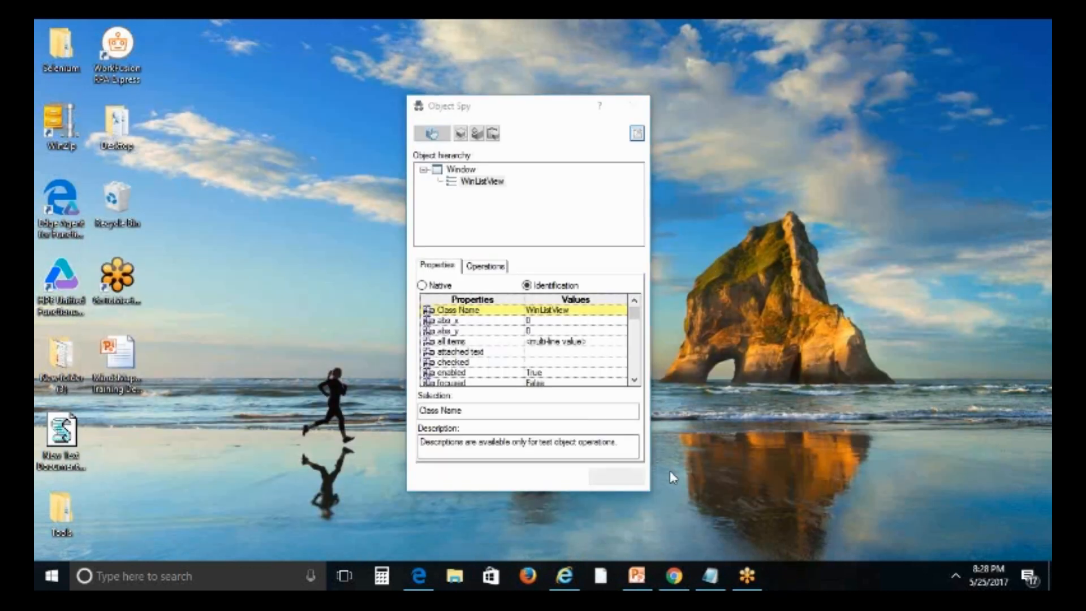
pyautogui.click(565, 576)
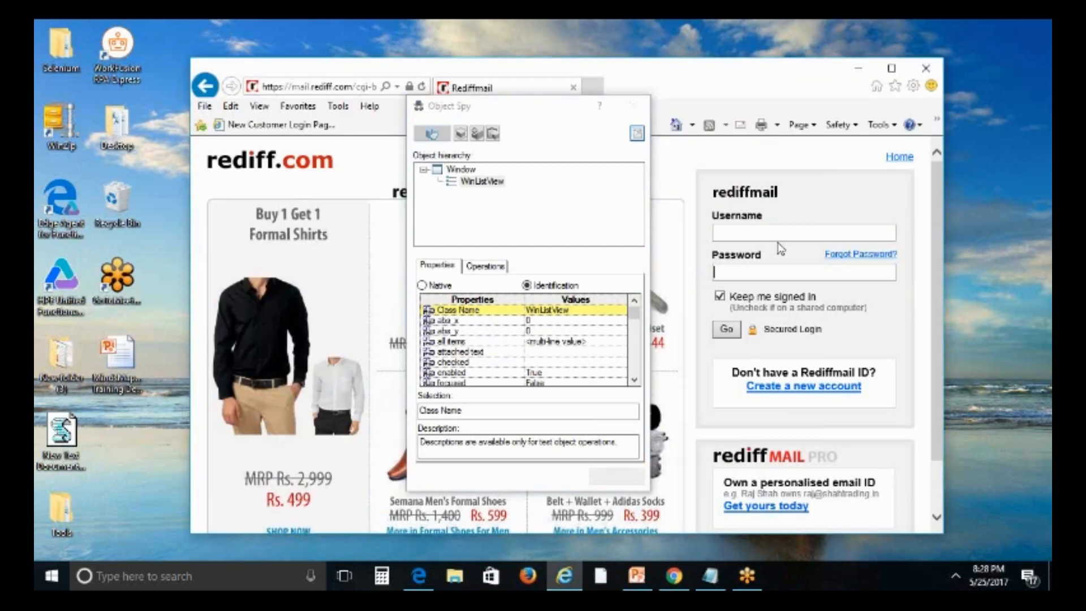
pyautogui.click(764, 235)
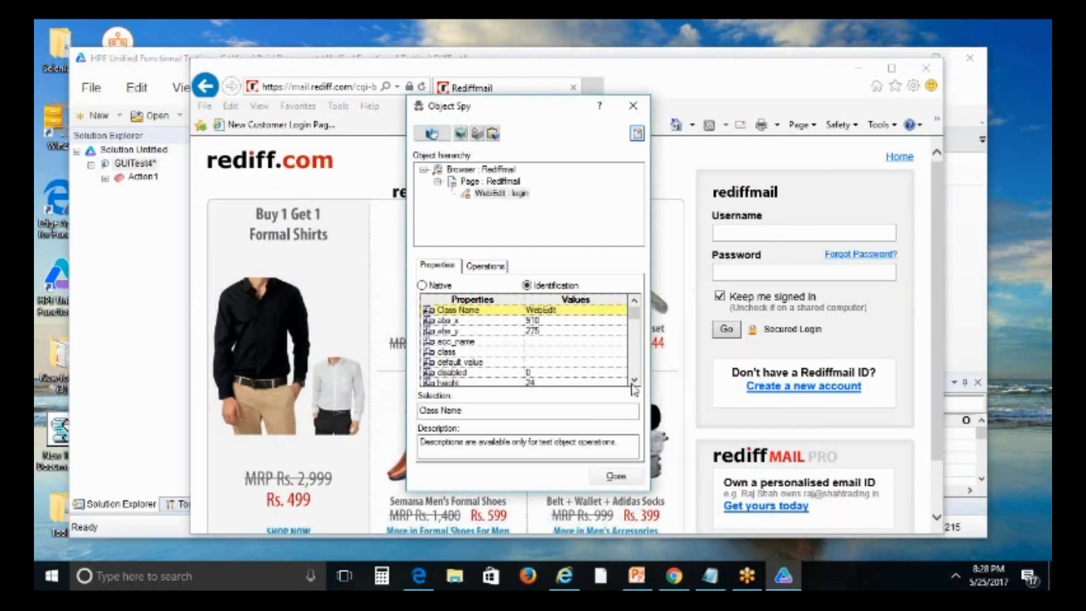
# Step: Examine the Username field's identification properties, including its class name and html id
pyautogui.click(560, 312)
pyautogui.click(634, 380)
pyautogui.click(634, 381)
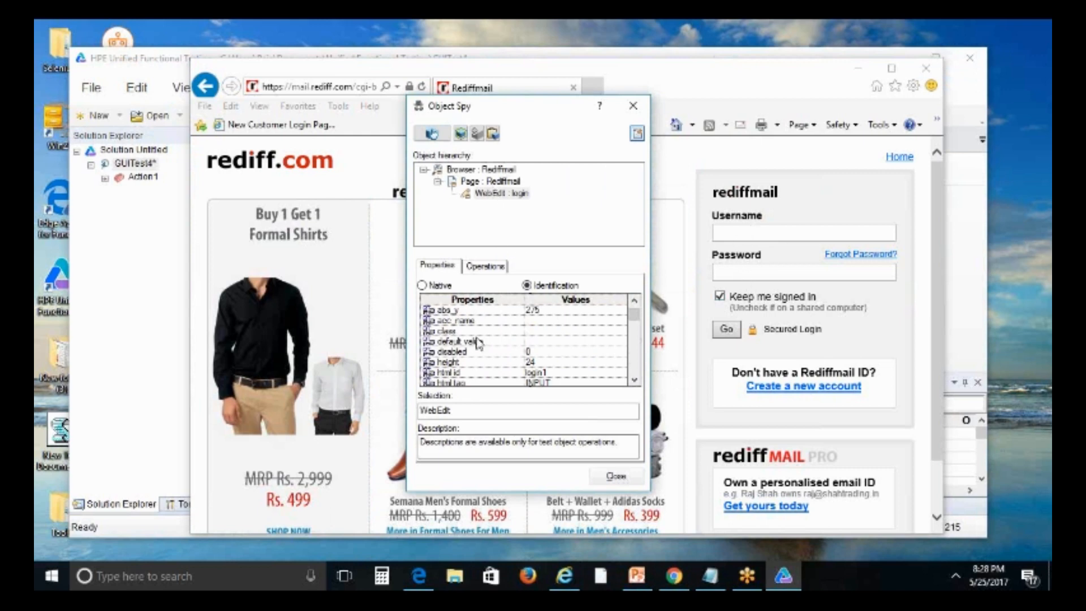
pyautogui.click(460, 373)
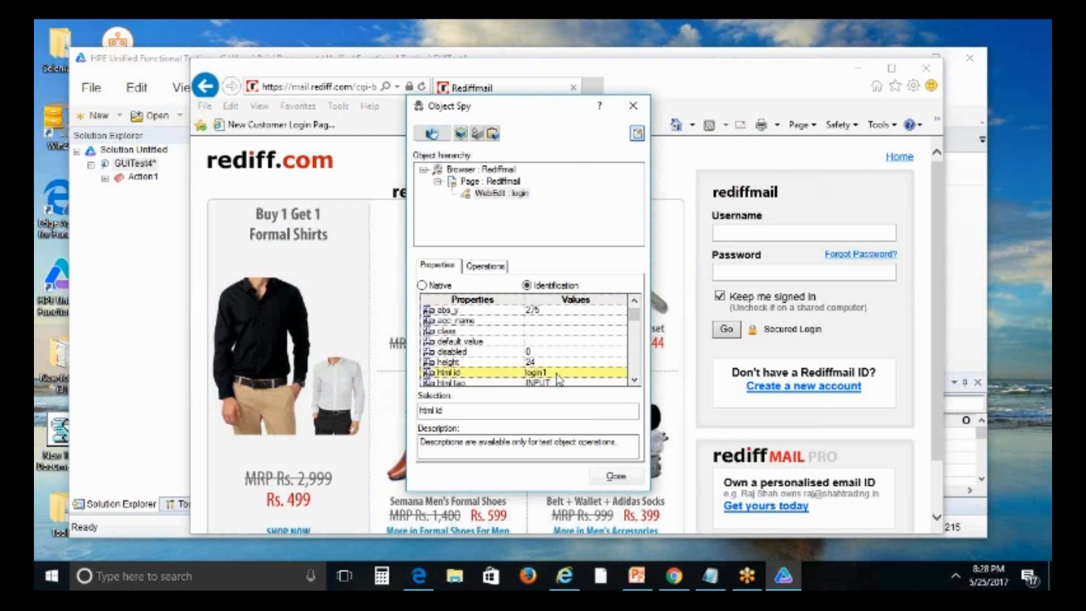
# Step: Spy on the Password field and examine its html id among the identification properties
pyautogui.click(431, 134)
pyautogui.click(774, 273)
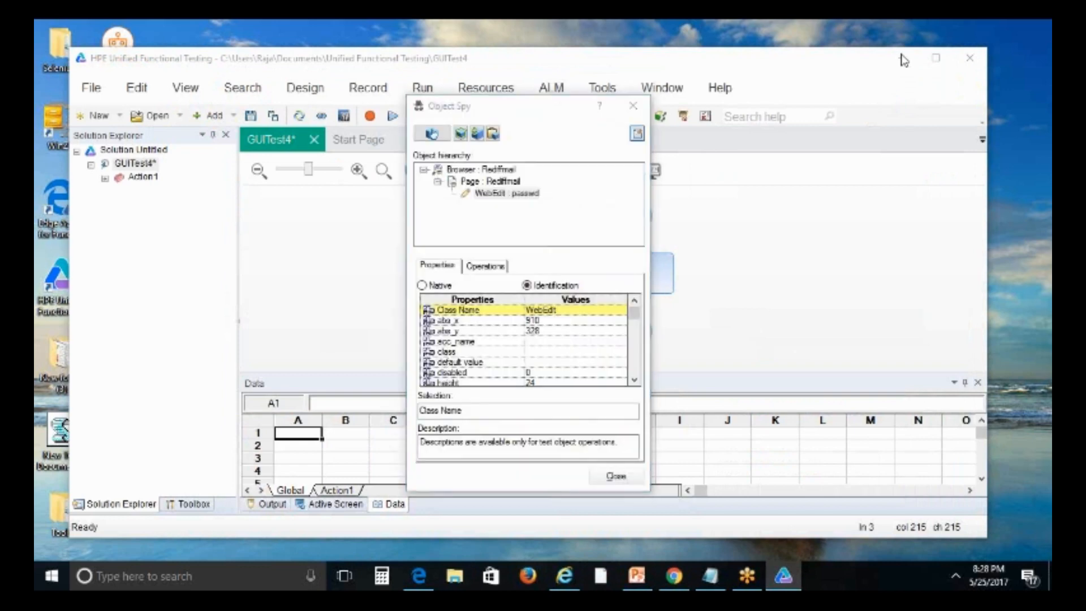
pyautogui.click(509, 194)
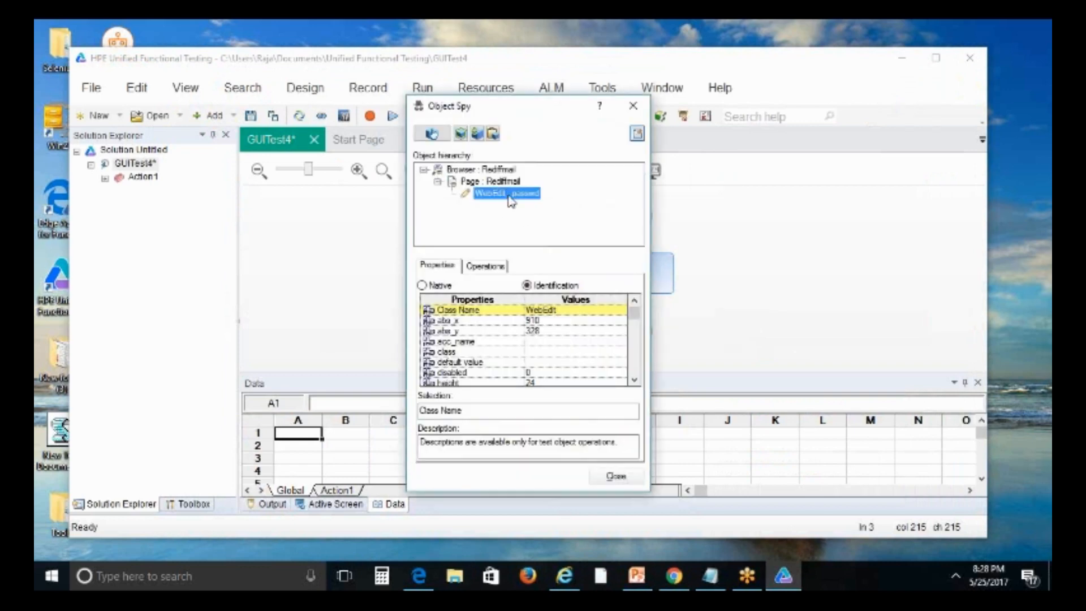
pyautogui.click(634, 379)
pyautogui.click(634, 380)
pyautogui.click(634, 379)
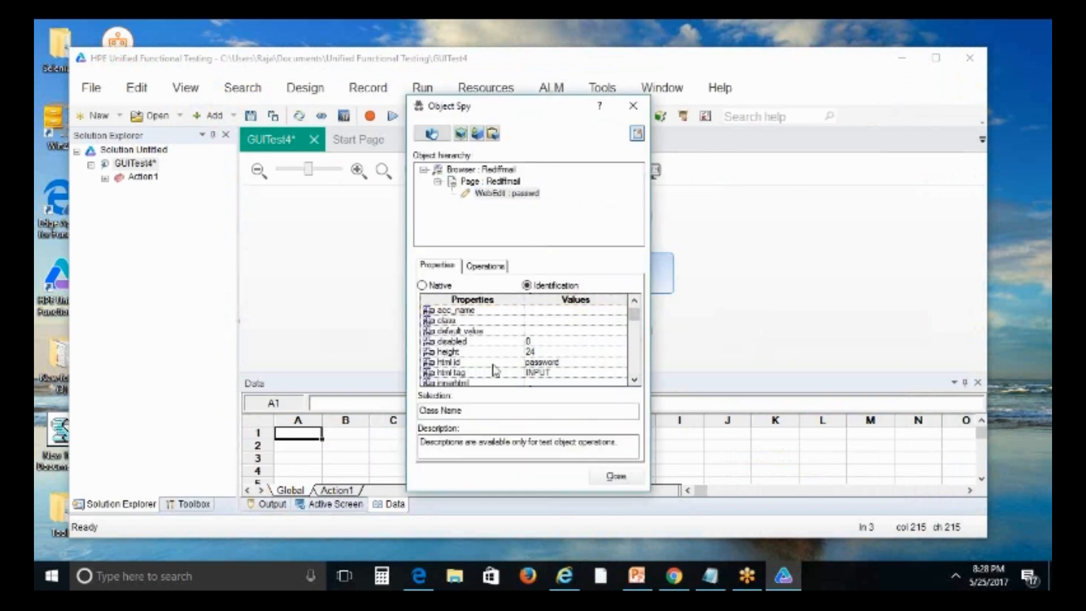
pyautogui.click(562, 363)
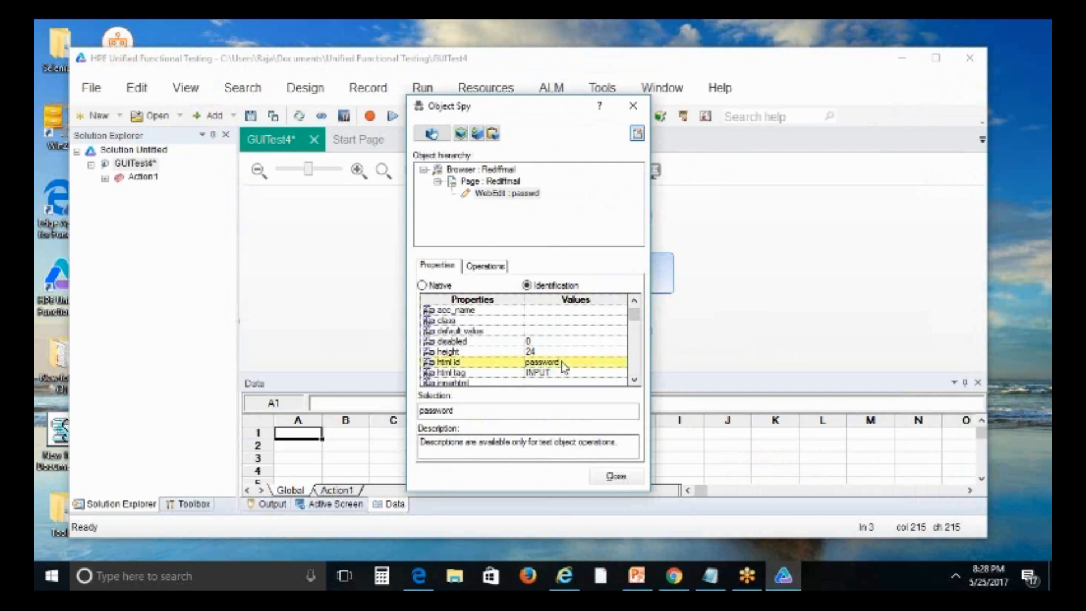
# Step: Check the Password field on the Rediffmail page, return to HPE Unified Functional Testing and close Object Spy
pyautogui.click(564, 575)
pyautogui.click(768, 277)
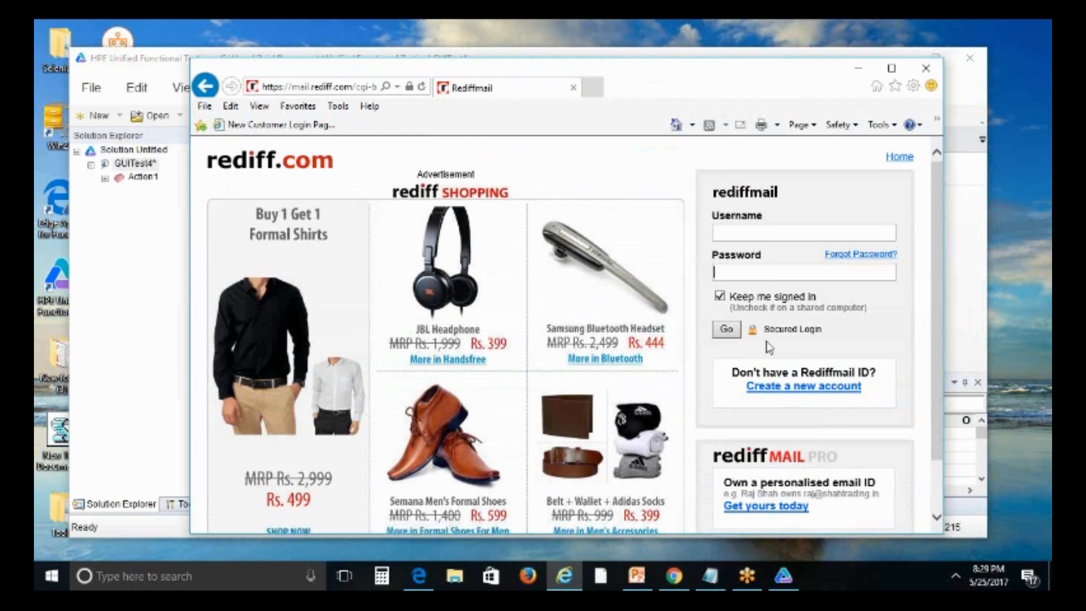
pyautogui.click(783, 577)
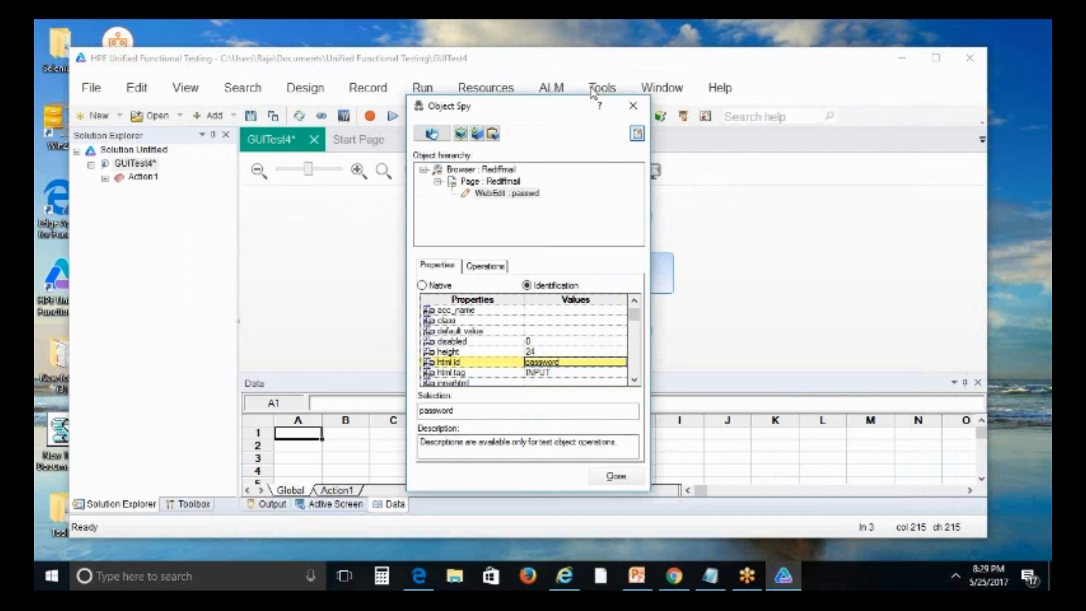
pyautogui.click(633, 106)
# Step: Reopen the Object Identification settings, set the environment to Web, and select the WebEdit class
pyautogui.click(603, 88)
pyautogui.click(636, 133)
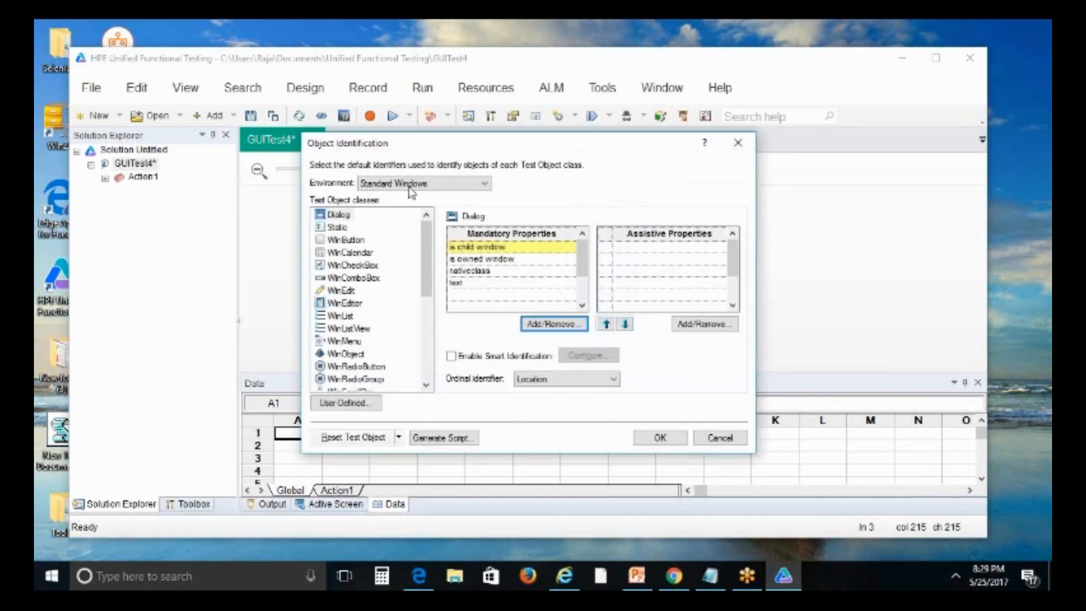
pyautogui.click(408, 188)
pyautogui.click(376, 207)
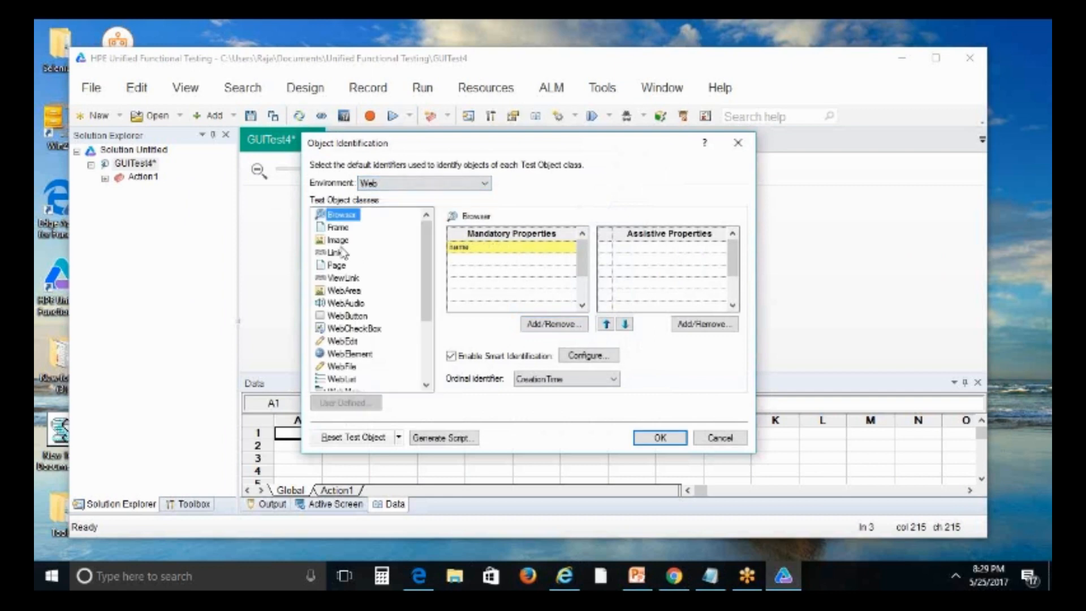
pyautogui.click(350, 341)
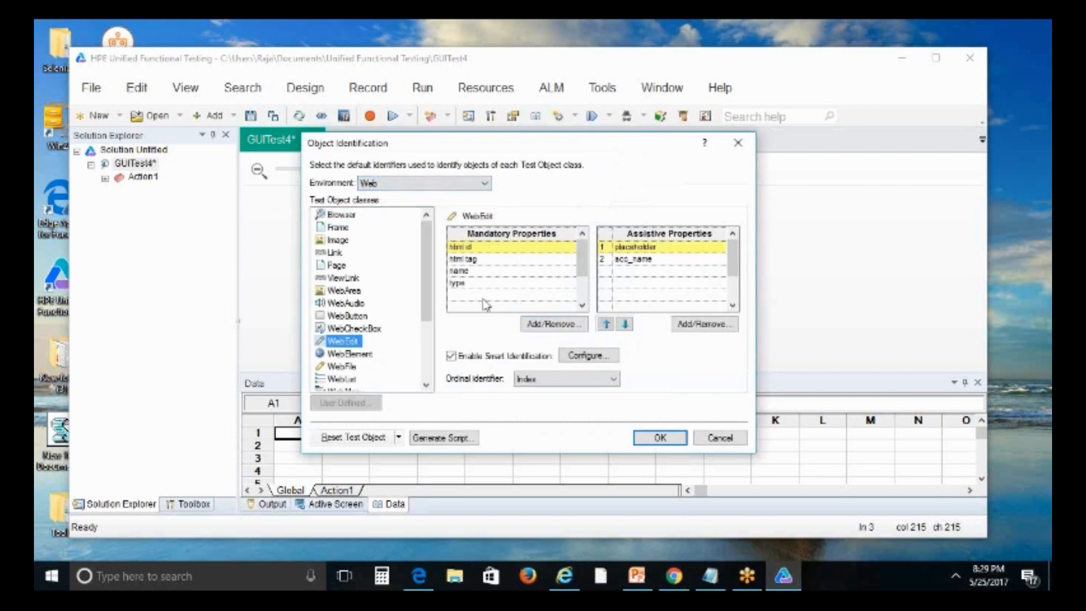
# Step: Go through WebEdit's mandatory properties html id, name, type and html tag, and open the list for adding or removing them
pyautogui.click(485, 249)
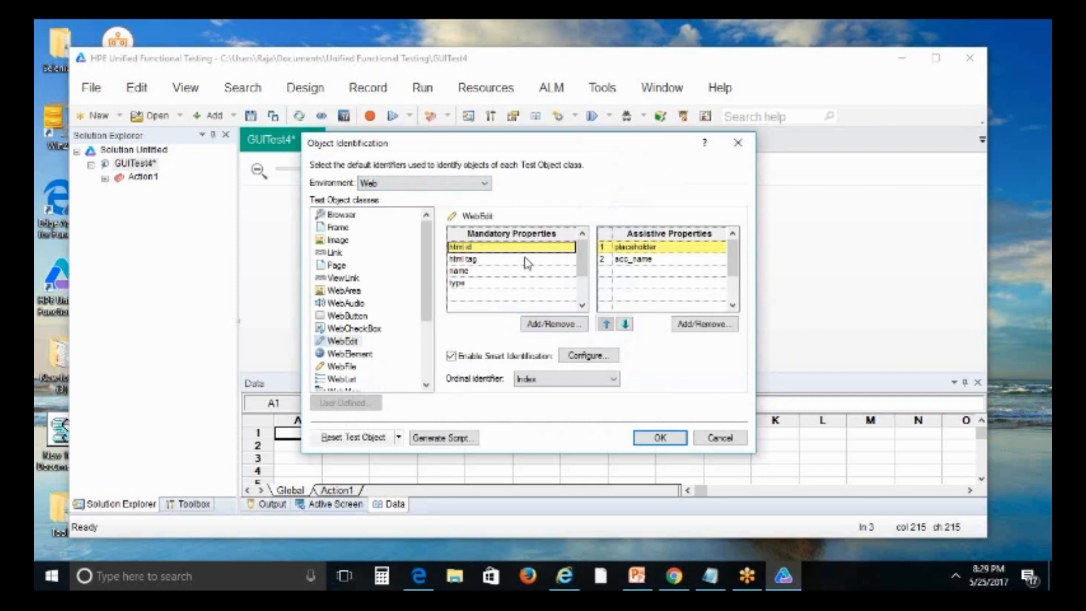
pyautogui.click(510, 270)
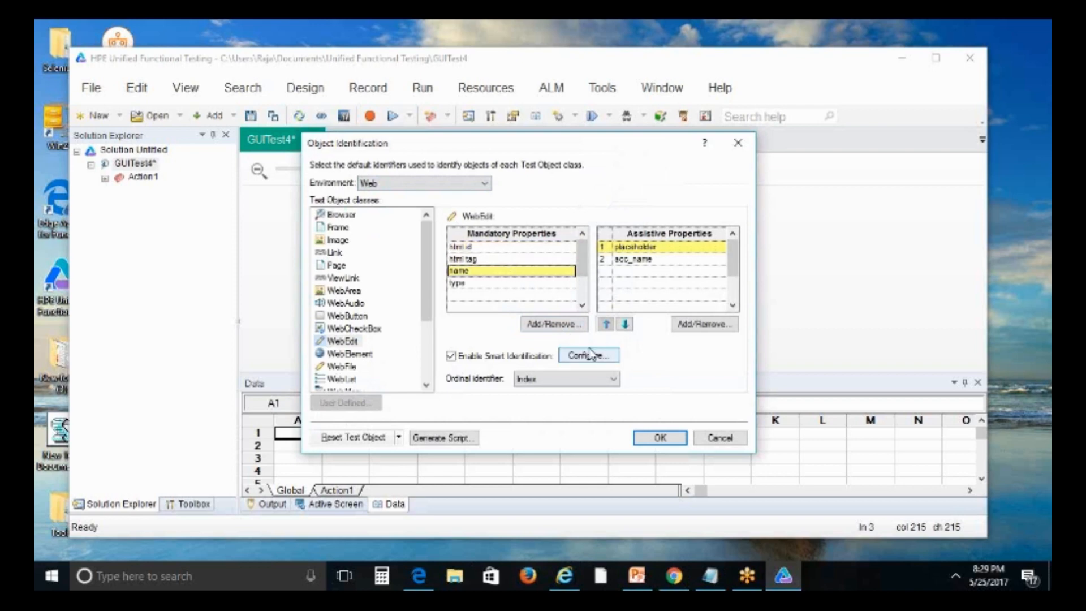
pyautogui.click(517, 284)
pyautogui.click(510, 259)
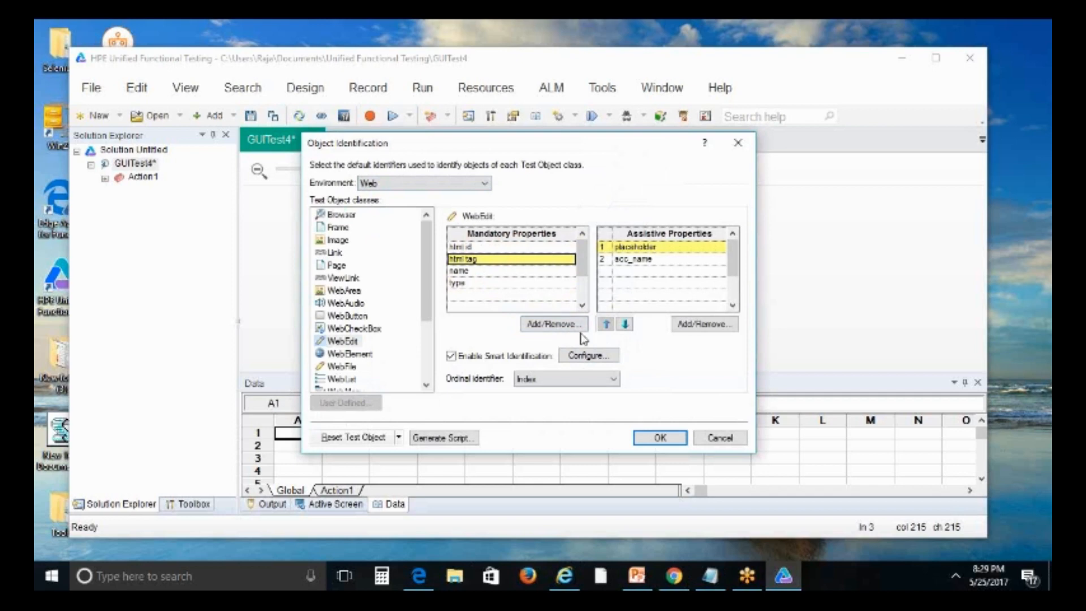
pyautogui.click(540, 327)
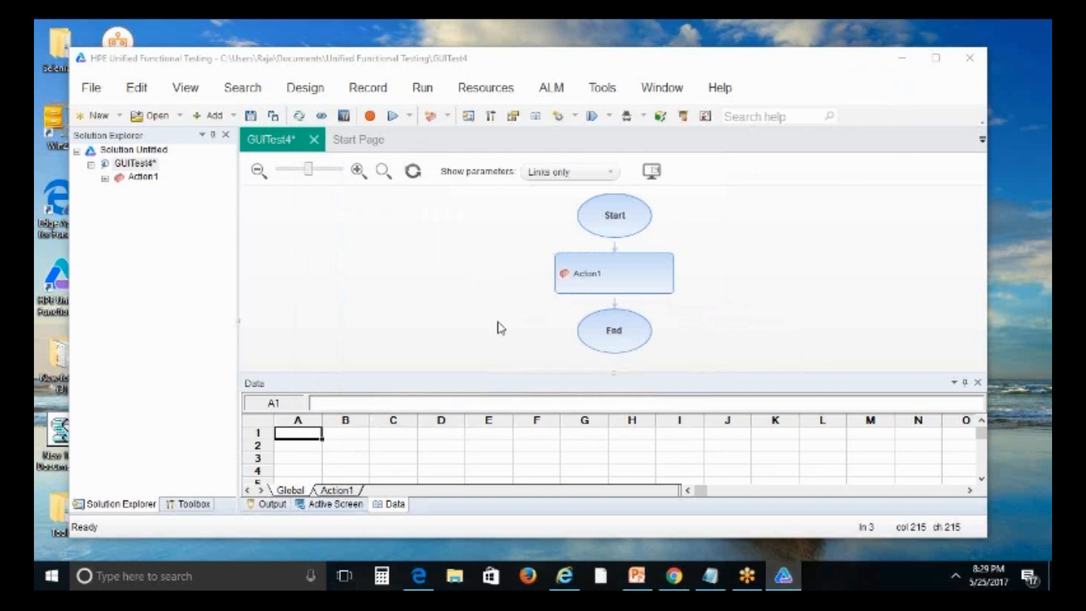
# Step: Bring up the Rediffmail login page and the PowerPoint presentation, minimizing the browser window
pyautogui.click(567, 575)
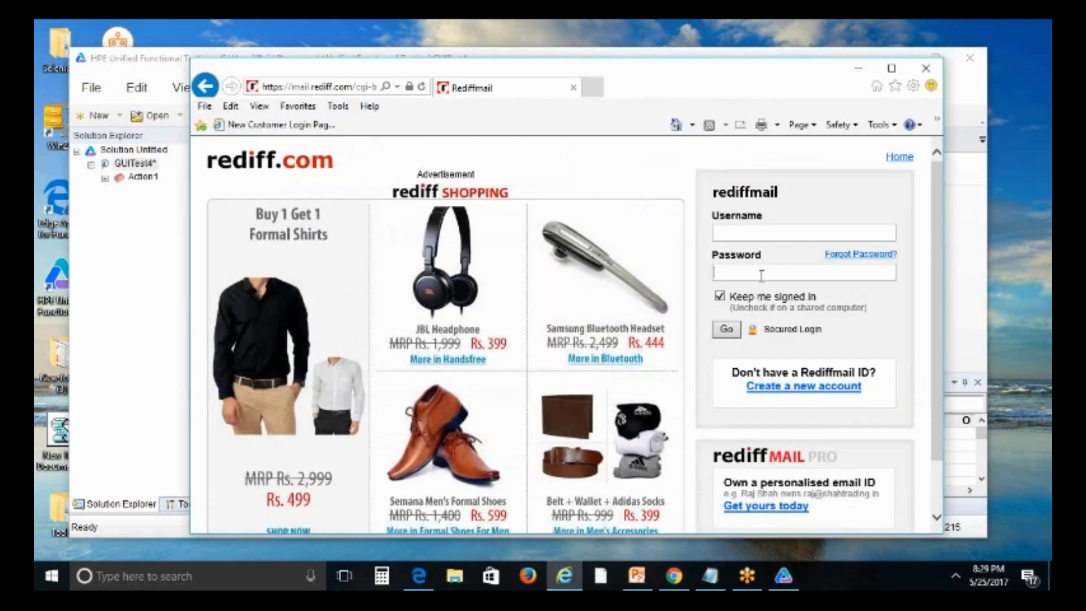
pyautogui.click(637, 576)
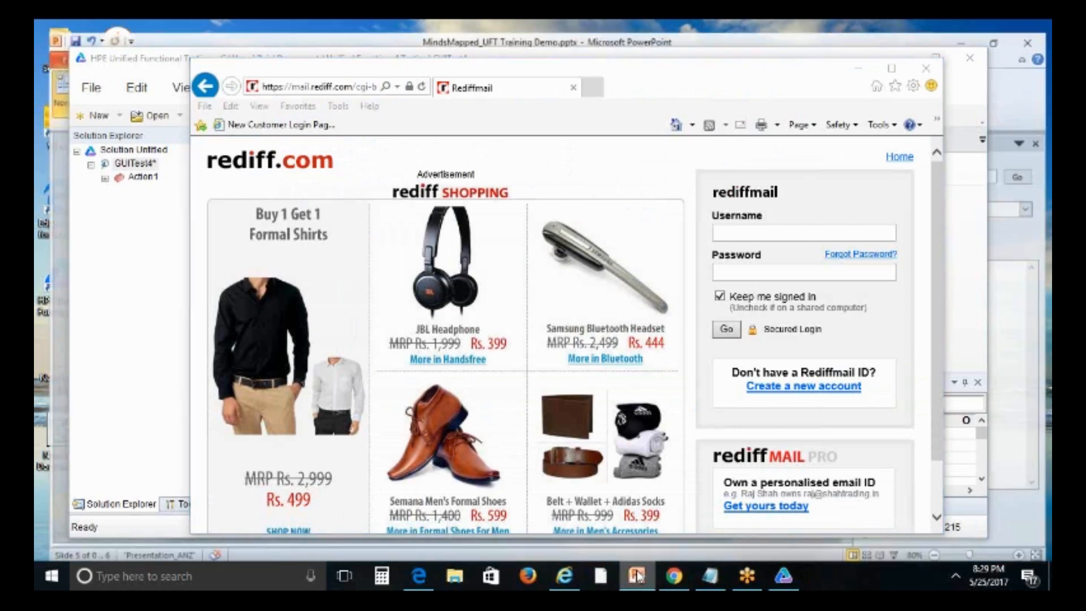
pyautogui.click(858, 69)
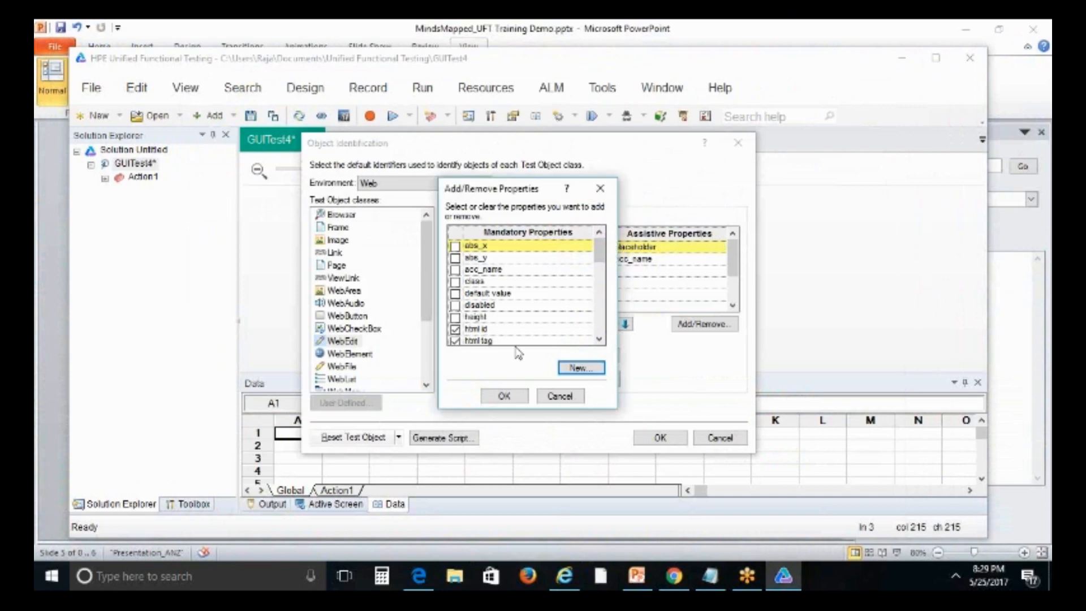
# Step: Remove html tag from WebEdit's mandatory properties and save the Object Identification settings
pyautogui.moveTo(601, 254); pyautogui.dragTo(601, 277)
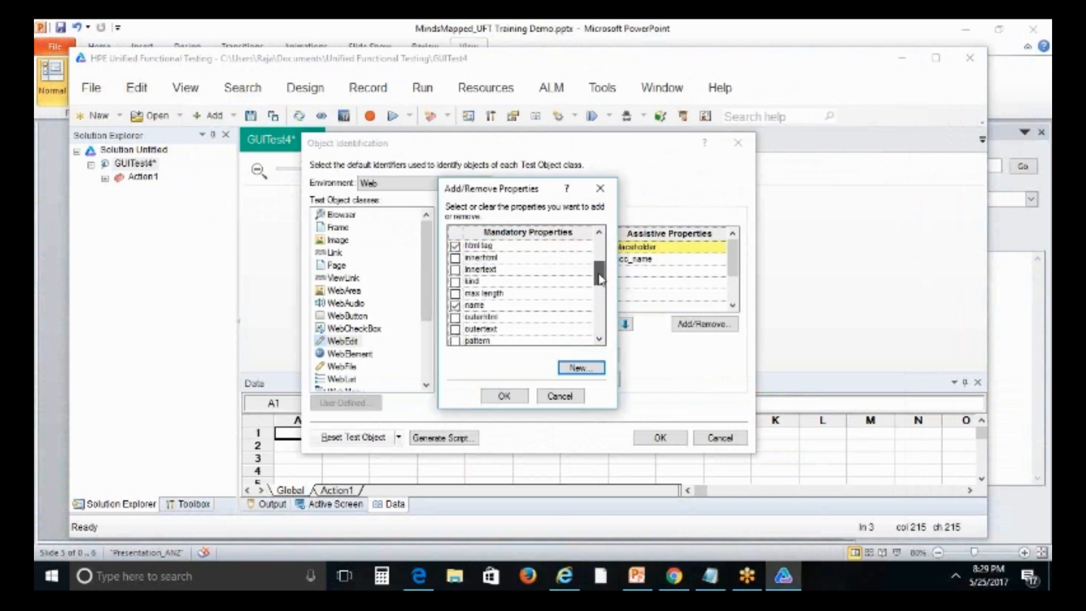
pyautogui.click(455, 246)
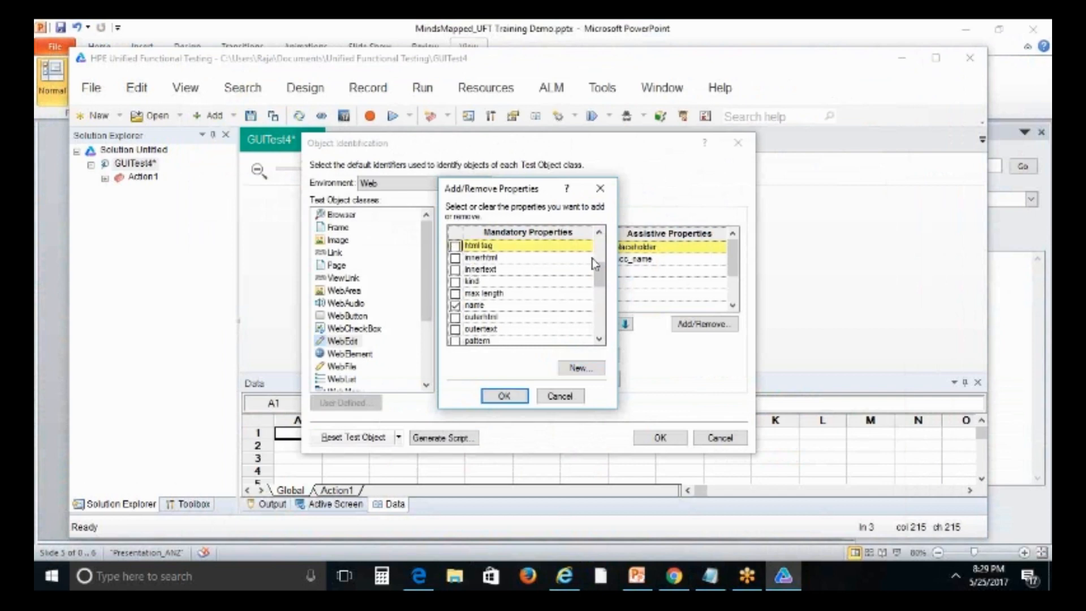
pyautogui.click(504, 395)
pyautogui.press('Return')
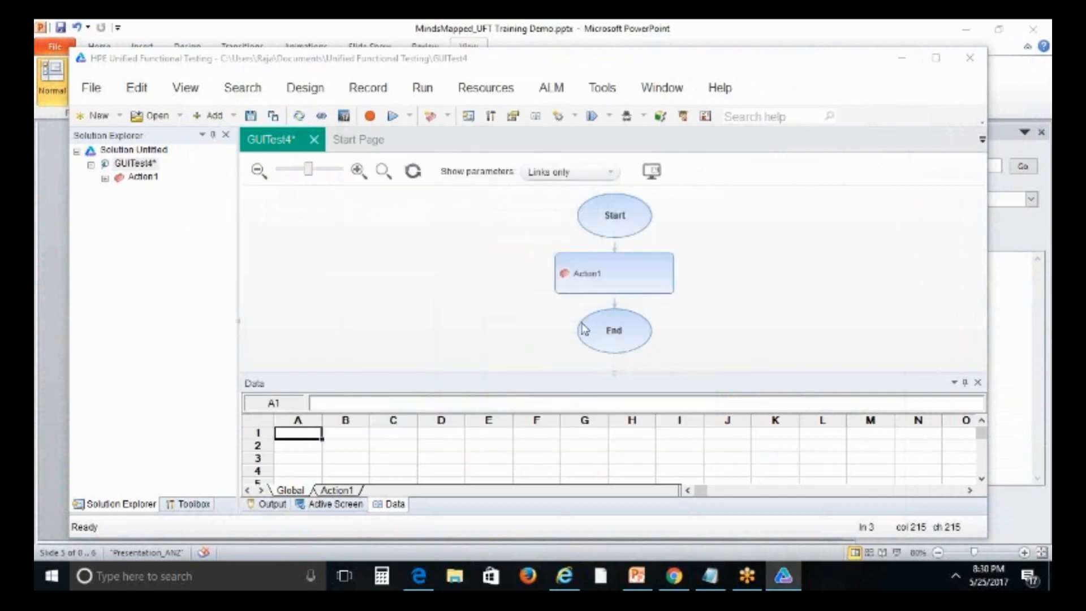
pyautogui.click(685, 123)
pyautogui.click(660, 438)
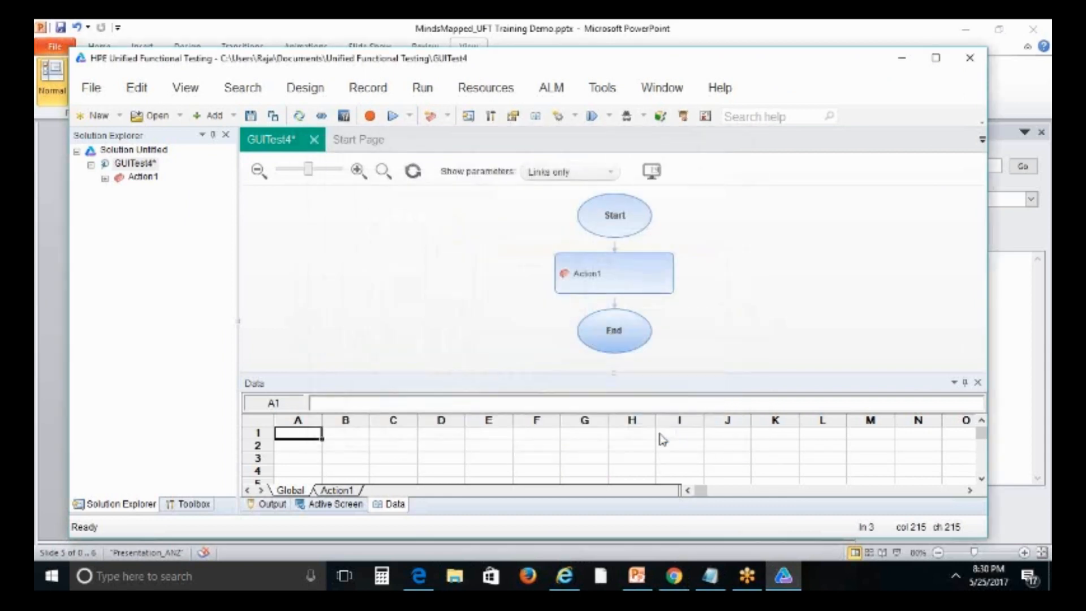
# Step: Open the Object Repository for GUITest4 and bring the Unified Functional Testing window back to the front
pyautogui.click(684, 117)
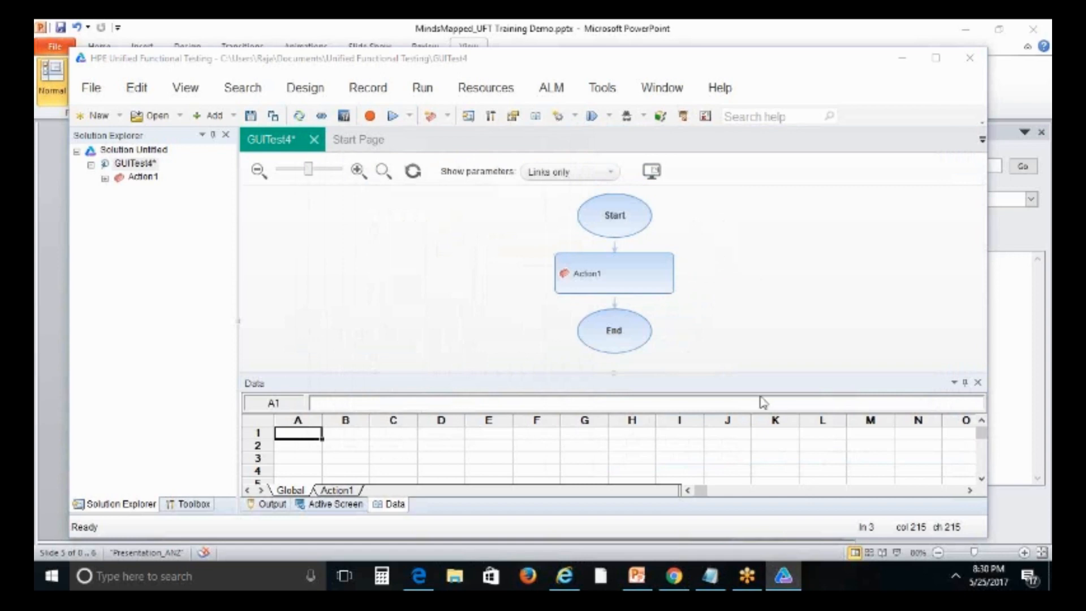
pyautogui.click(783, 575)
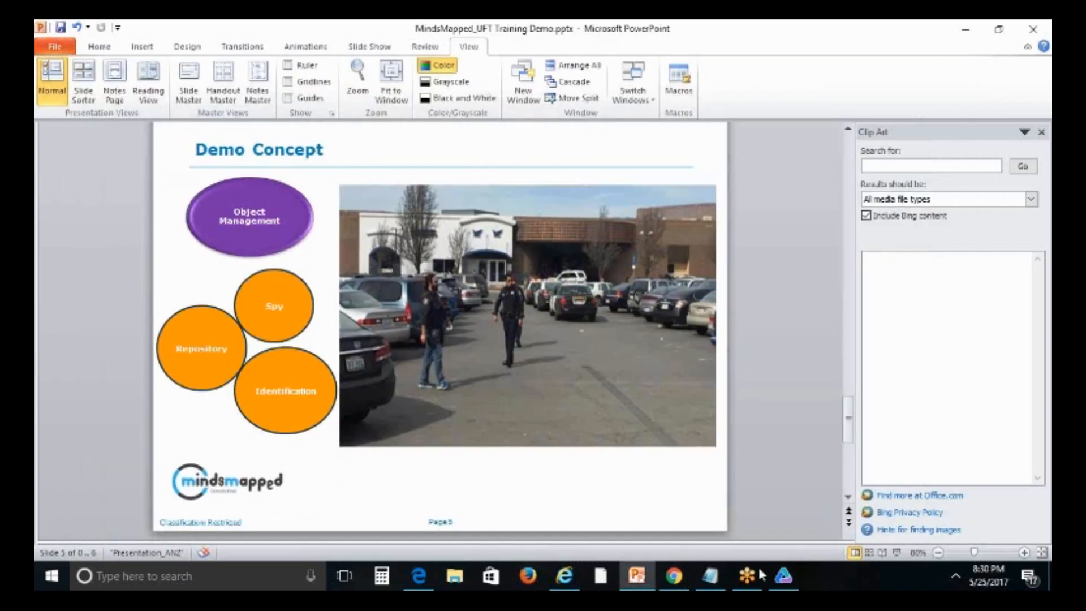
pyautogui.click(783, 576)
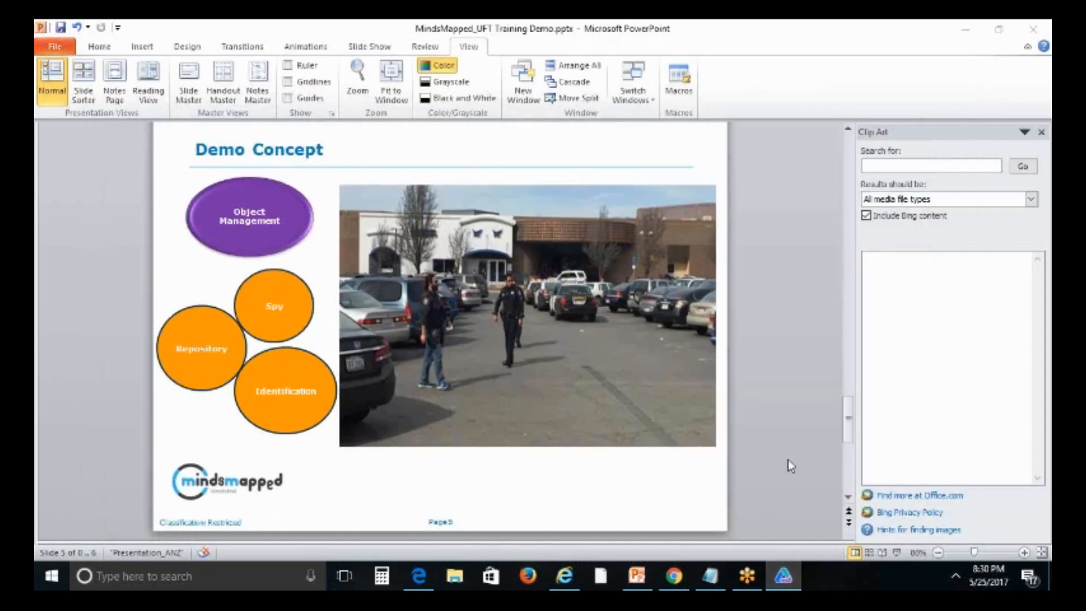
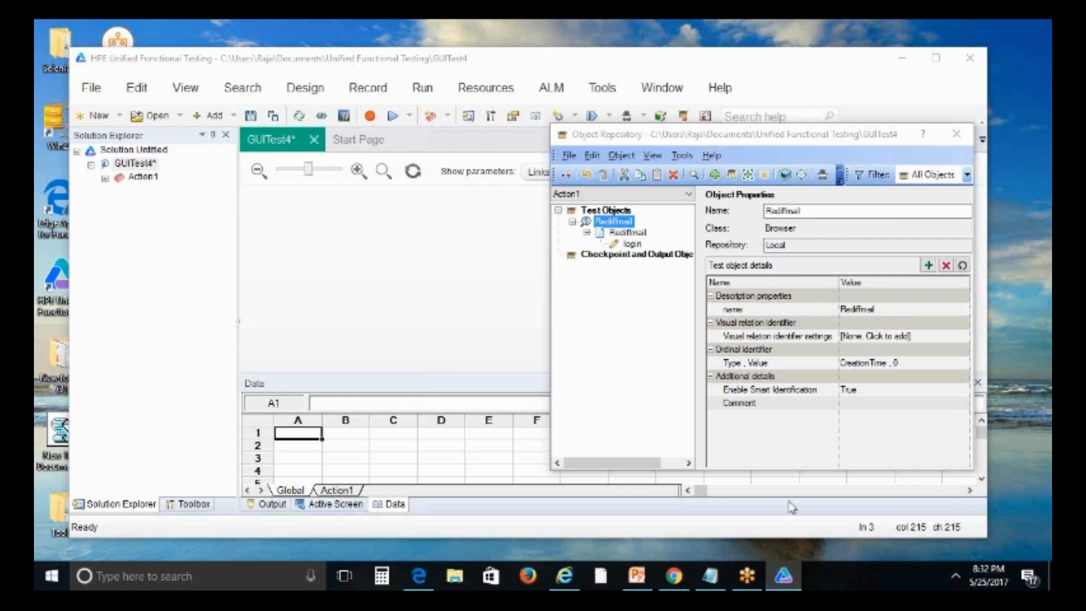
pyautogui.moveTo(786, 577)
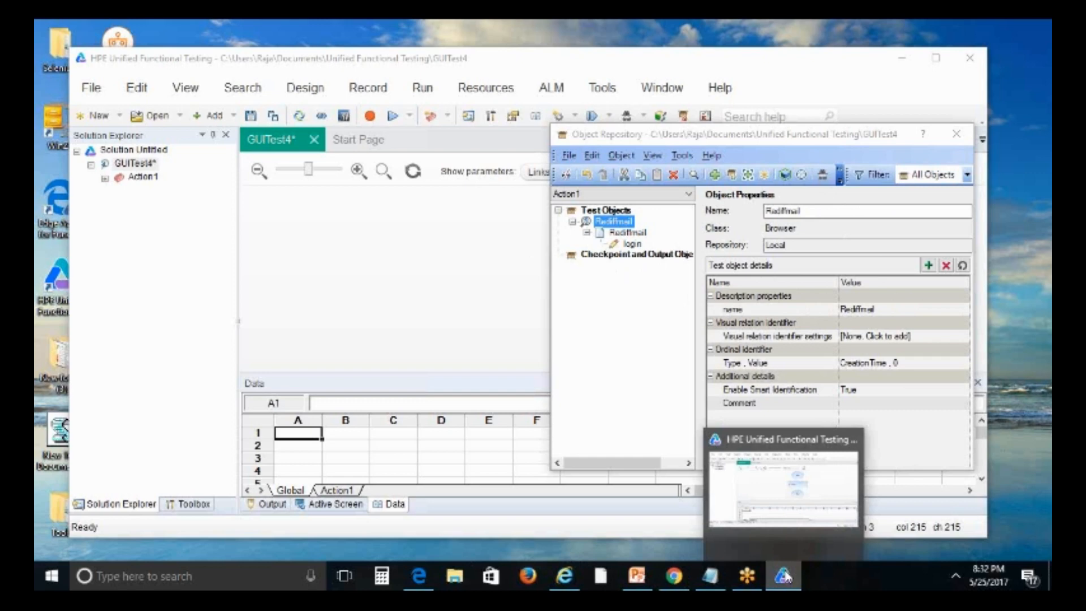
pyautogui.click(782, 507)
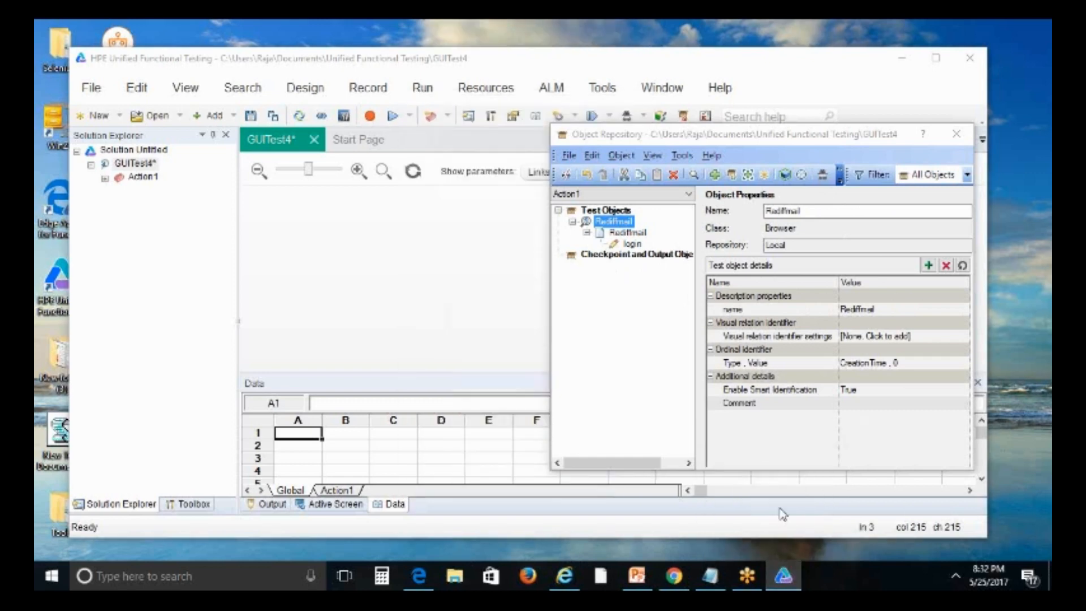
pyautogui.hotkey('alt', 'Tab')
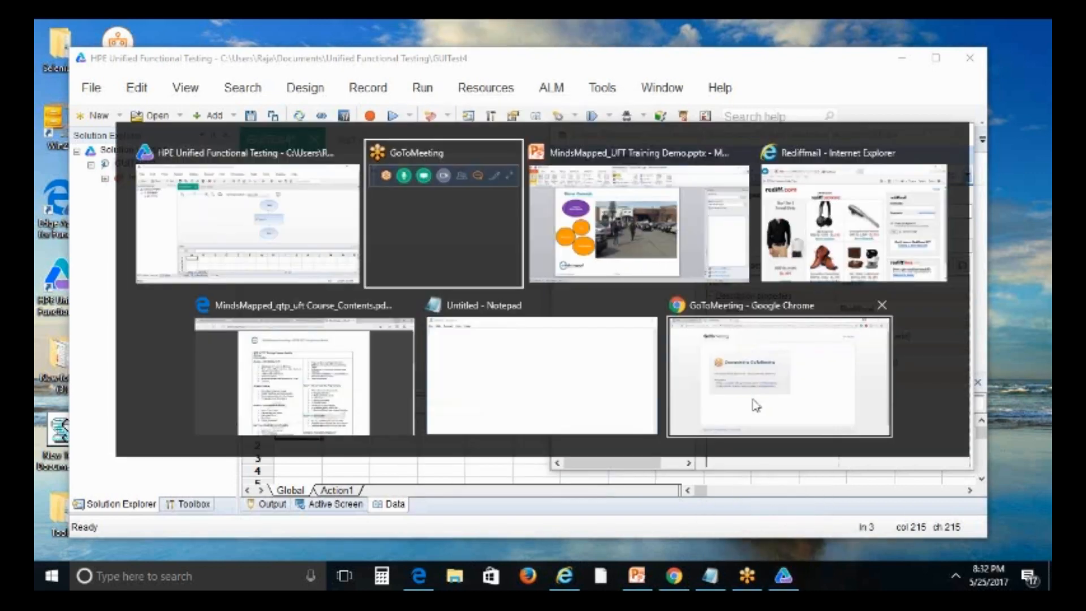
pyautogui.hotkey('alt', 'Tab')
pyautogui.hotkey('alt', 'Tab')
pyautogui.hotkey('alt', 'Tab')
pyautogui.hotkey('alt', 'Tab')
pyautogui.hotkey('alt', 'Tab')
pyautogui.hotkey('alt', 'Tab')
pyautogui.hotkey('alt', 'Tab')
pyautogui.hotkey('alt', 'Tab')
pyautogui.hotkey('alt', 'Tab')
pyautogui.hotkey('alt', 'Tab')
pyautogui.hotkey('alt', 'Tab')
pyautogui.hotkey('alt', 'Tab')
pyautogui.hotkey('alt', 'Tab')
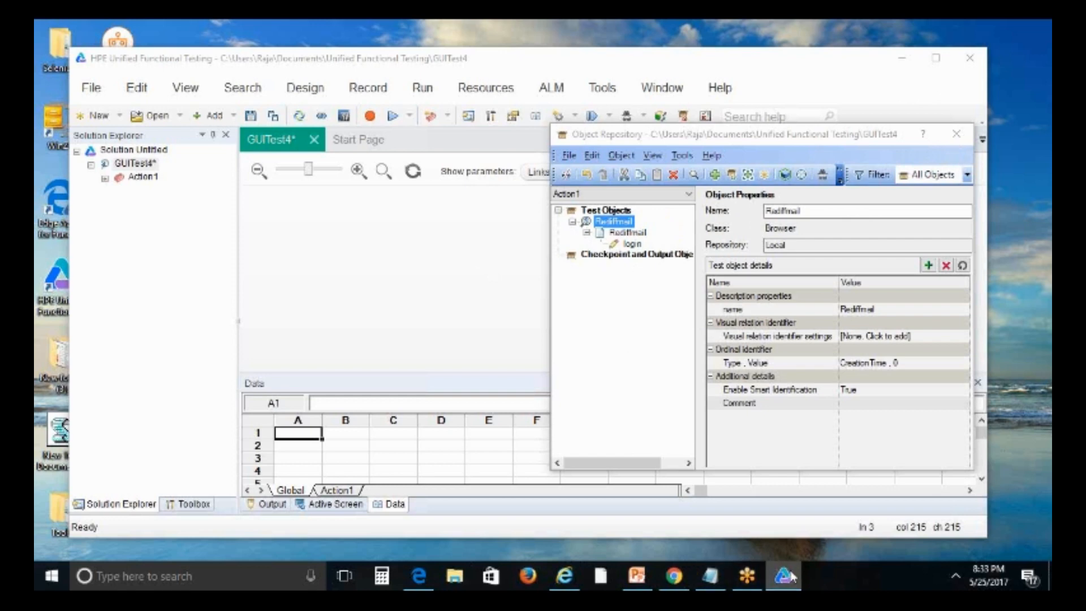
# Step: Force-quit HPE Unified Functional Testing through Task Manager, and close Task Manager
pyautogui.rightClick(853, 575)
pyautogui.click(830, 504)
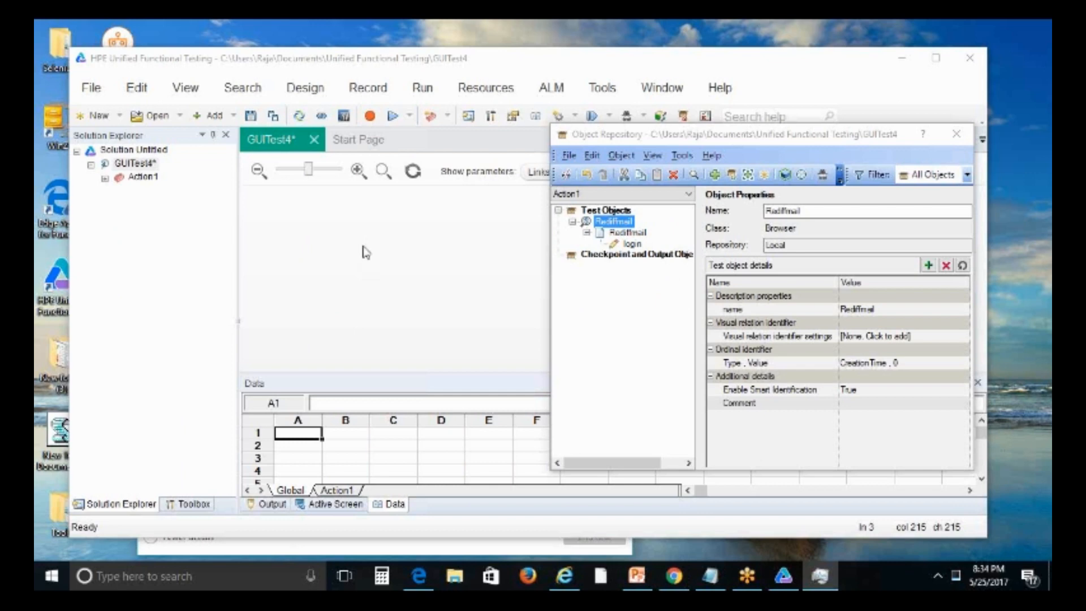
pyautogui.click(822, 576)
pyautogui.click(820, 576)
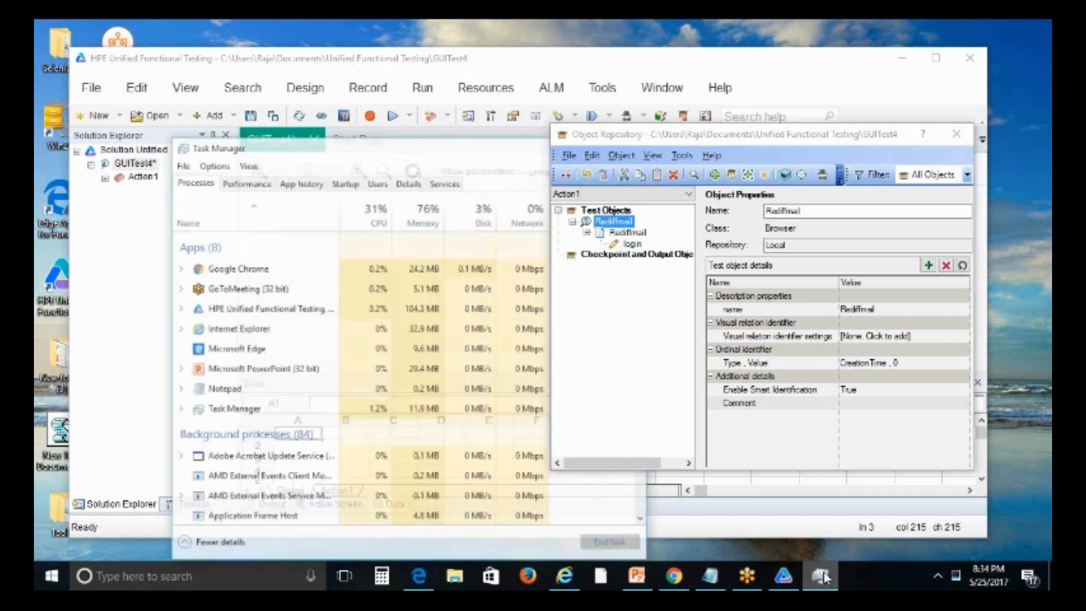
pyautogui.click(283, 294)
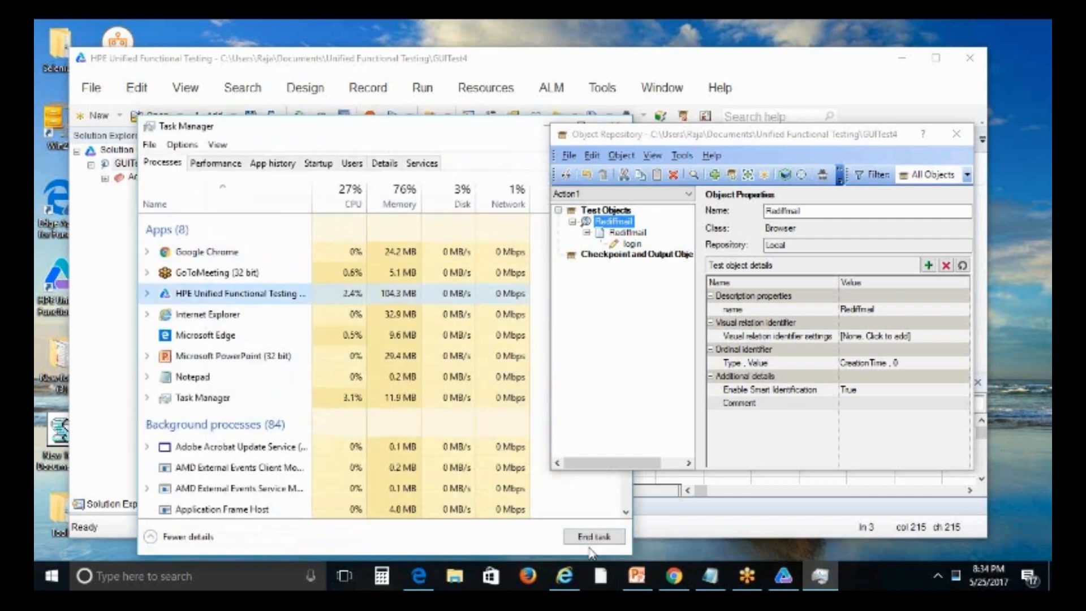
pyautogui.click(591, 537)
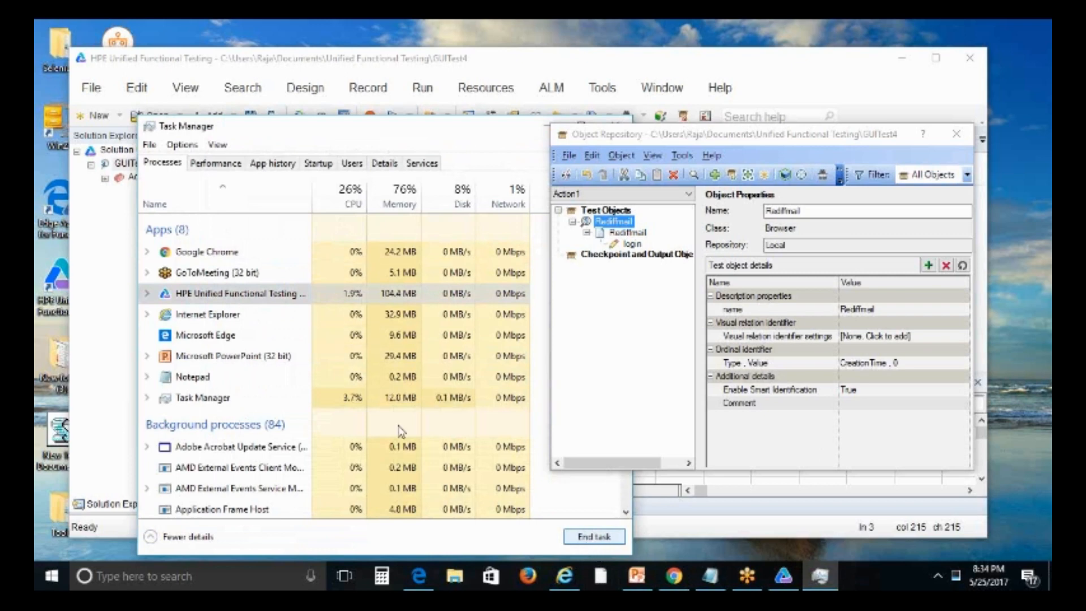
pyautogui.click(277, 297)
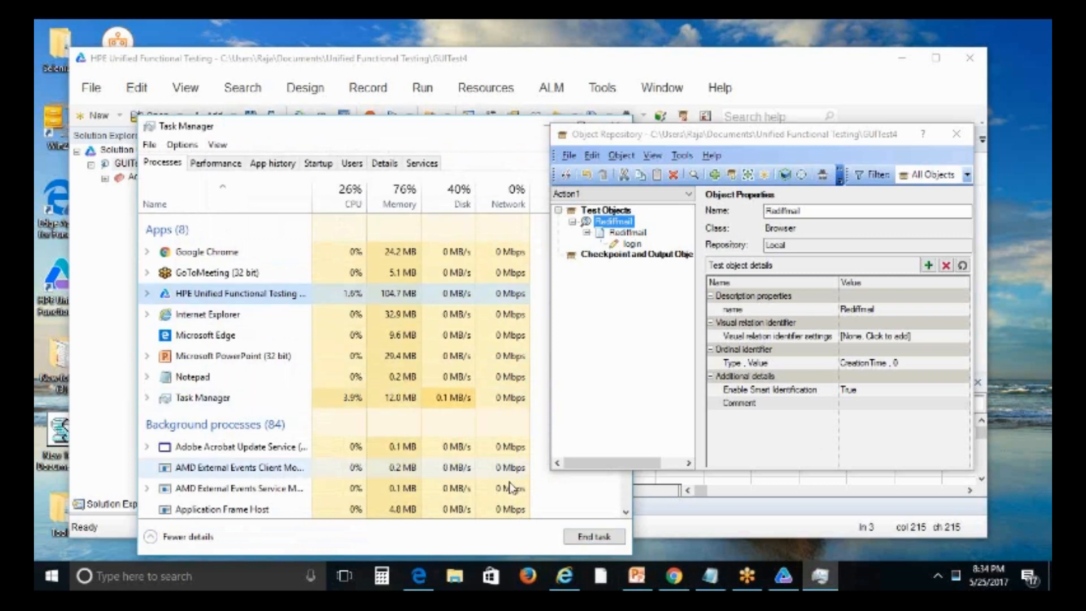
pyautogui.click(582, 538)
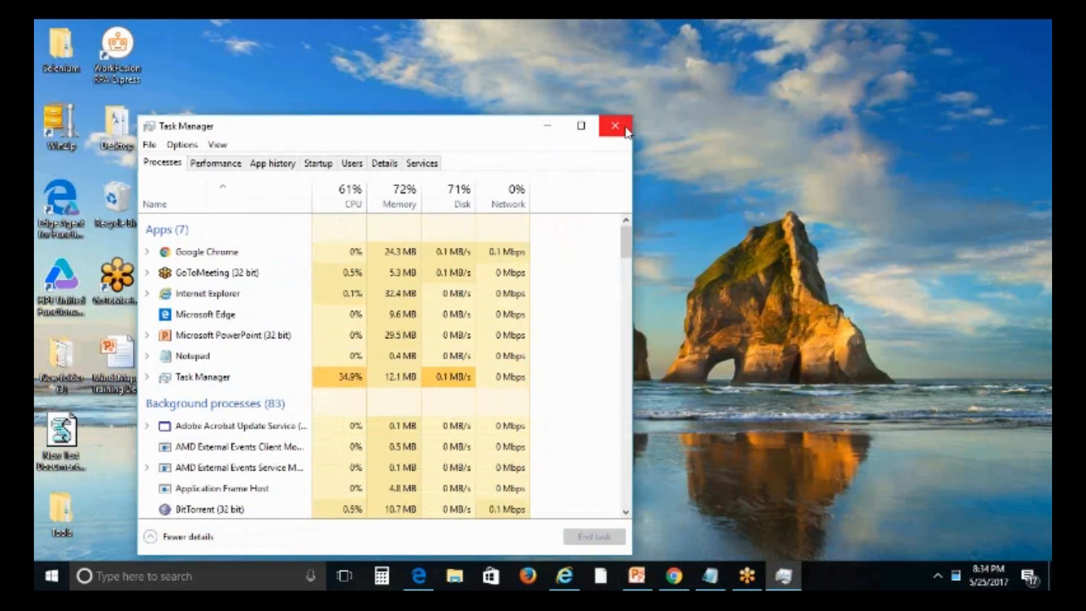
pyautogui.click(625, 130)
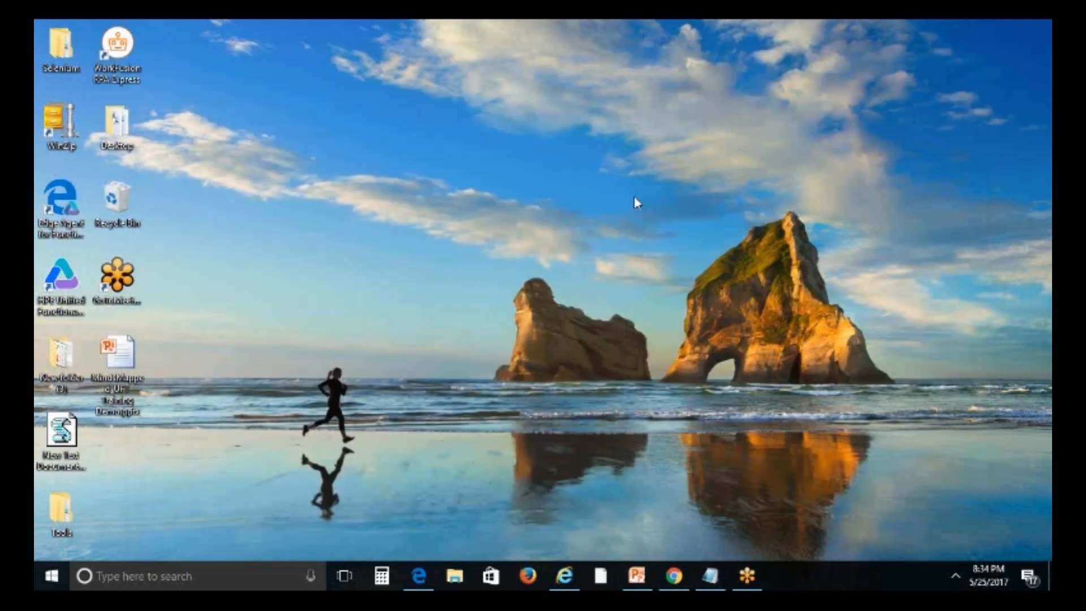
# Step: Relaunch HPE Unified Functional Testing from the refreshed desktop and close the Rediffmail browser window
pyautogui.rightClick(635, 197)
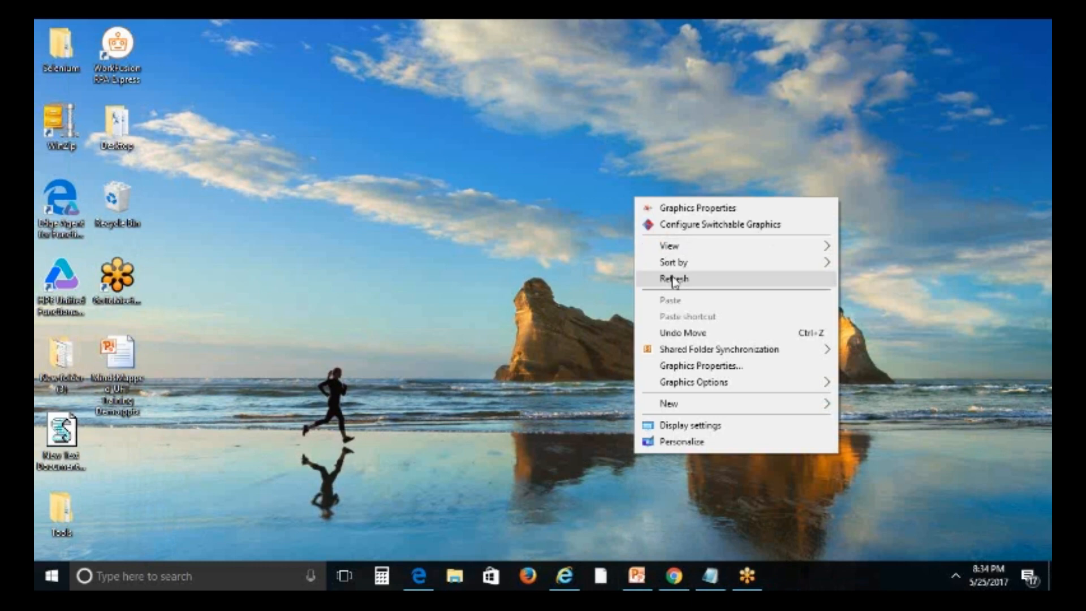
pyautogui.click(673, 279)
pyautogui.doubleClick(79, 296)
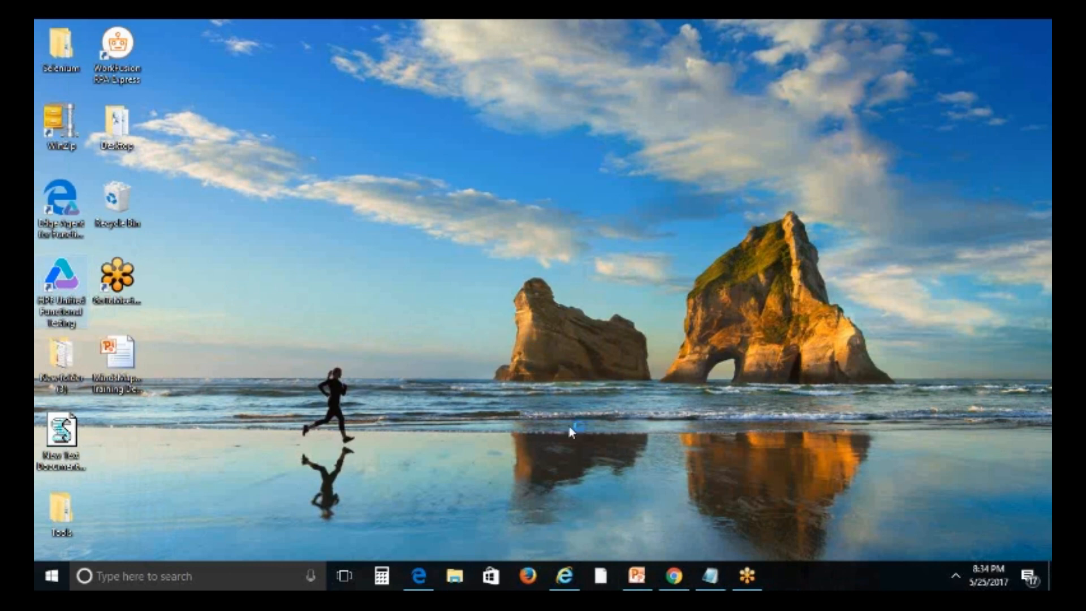
pyautogui.moveTo(577, 576)
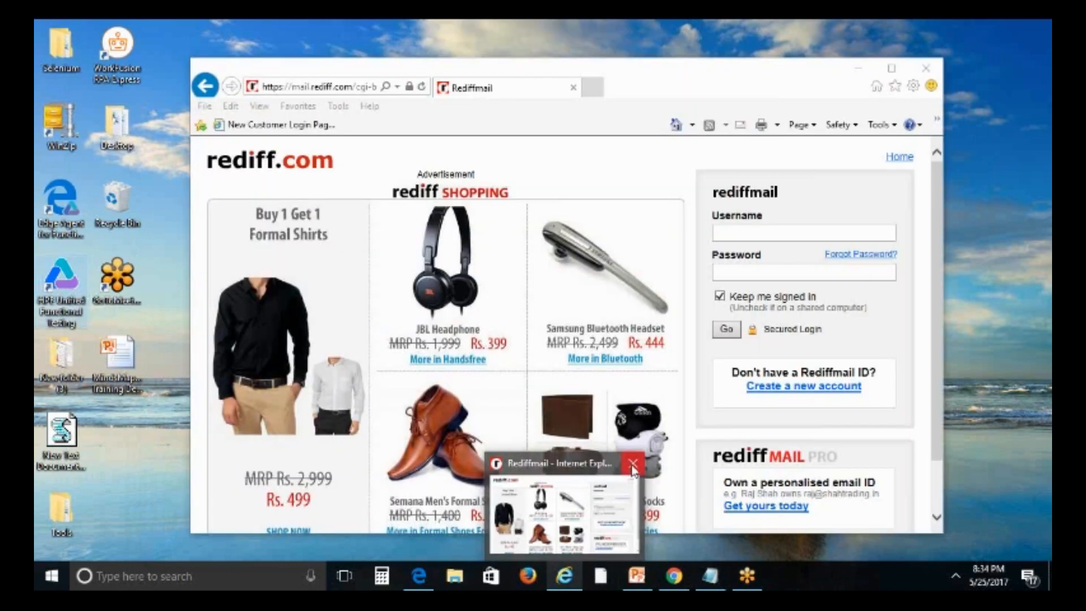
pyautogui.click(632, 467)
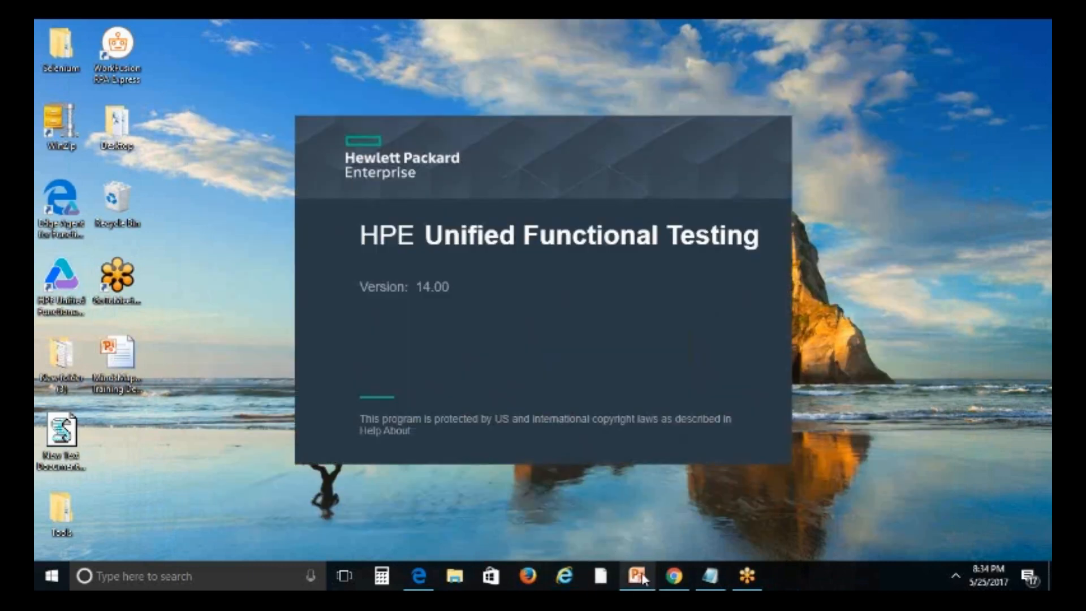
# Step: Show the Demo Concept slide in PowerPoint and continue Unified Functional Testing's startup with the current license
pyautogui.click(637, 573)
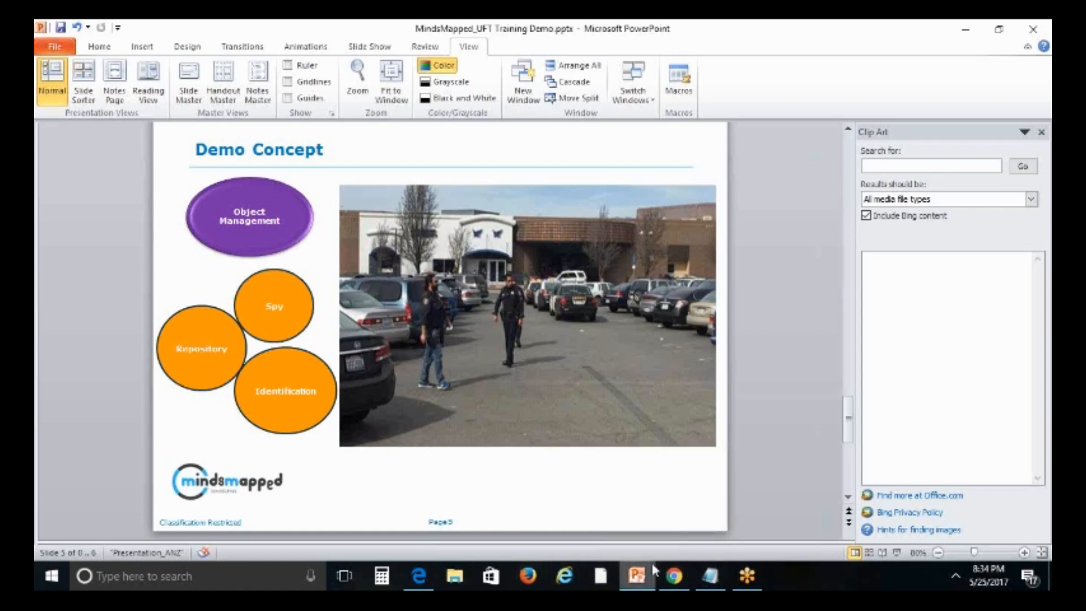
pyautogui.click(640, 576)
pyautogui.click(638, 575)
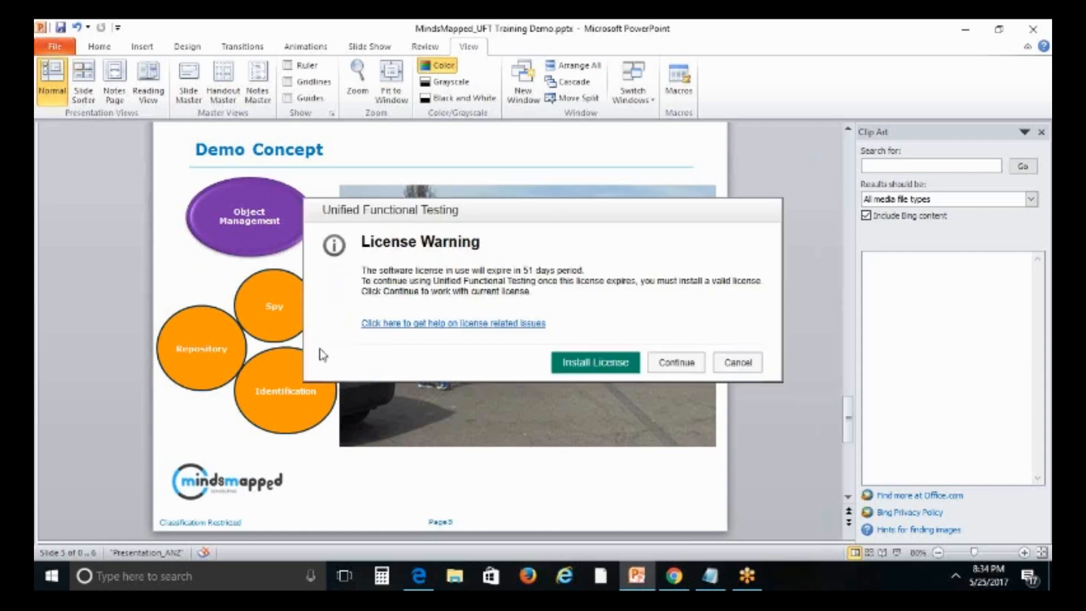
pyautogui.click(669, 368)
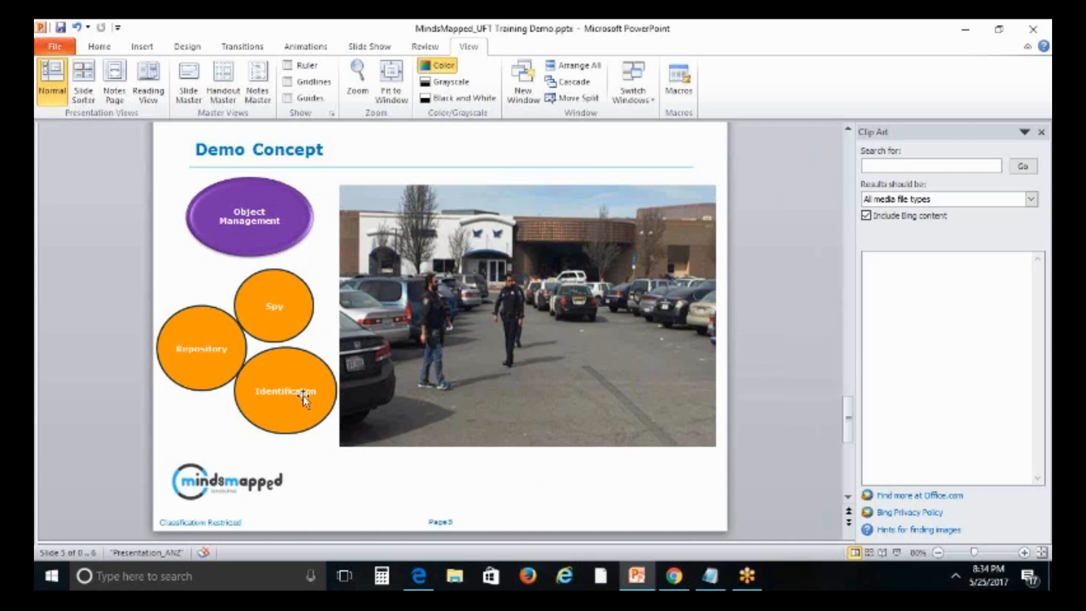